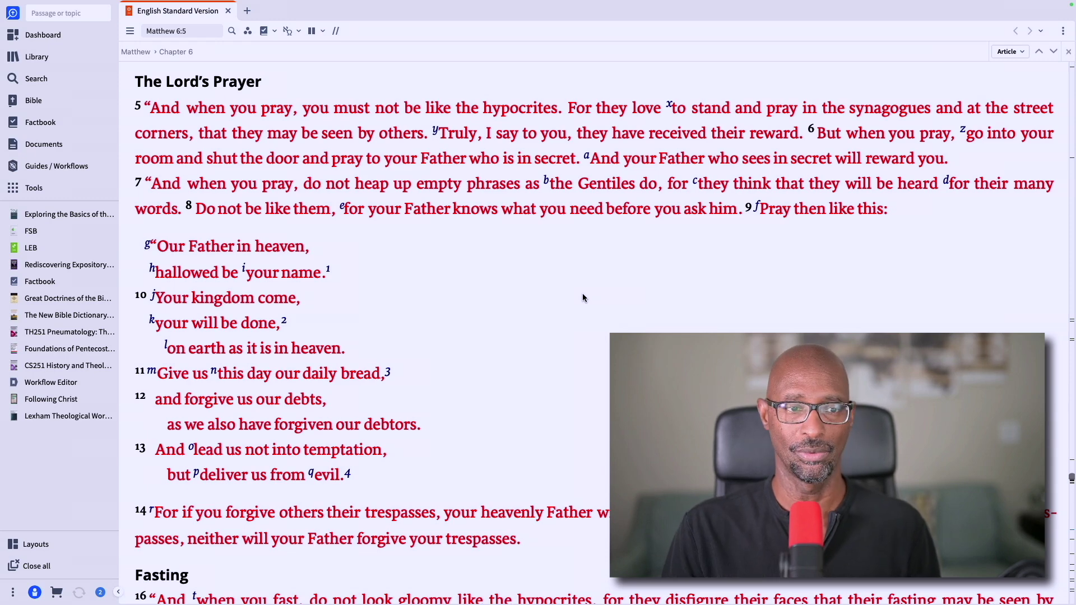
Open the Highlighting tool alongside the Matthew 6 text.
left_click(15, 189)
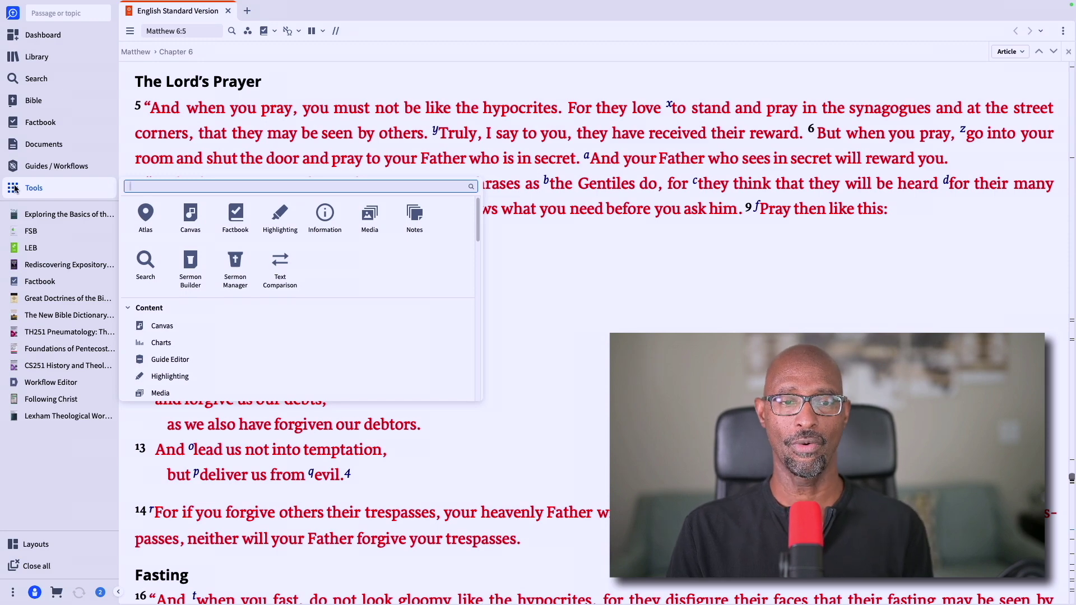
left_click(280, 221)
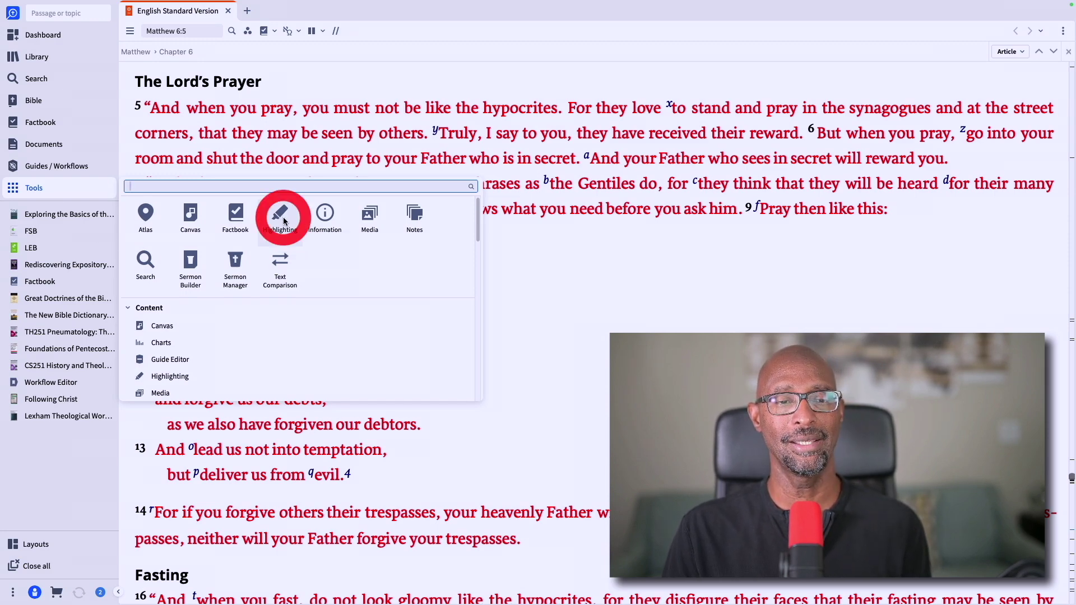
left_click(280, 220)
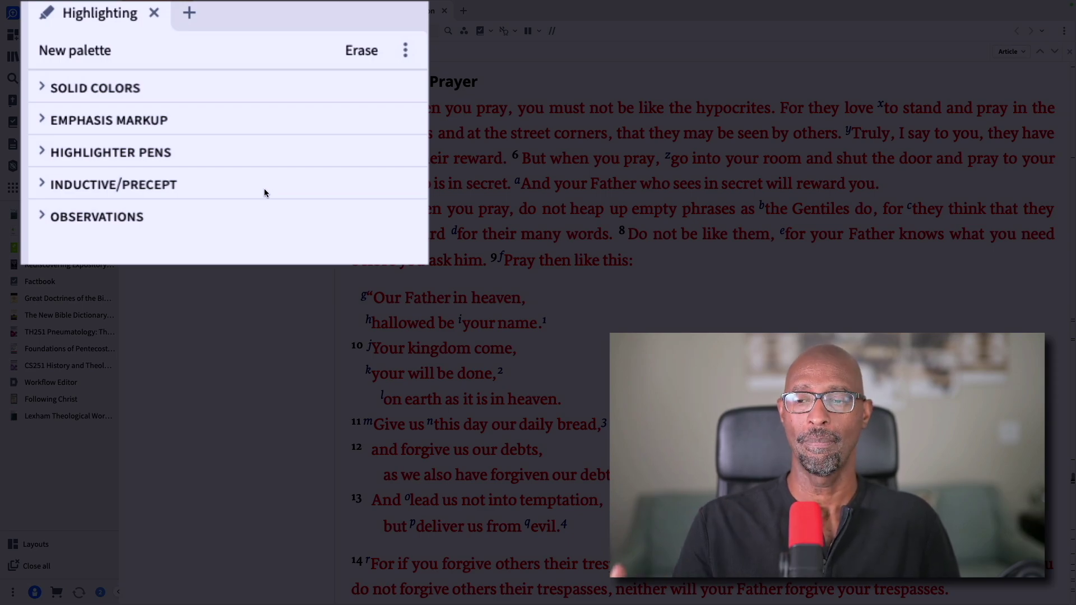
Look through the styles in the Solid Colors palette, collapse it, and expand the Inductive/Precept palette.
left_click(43, 88)
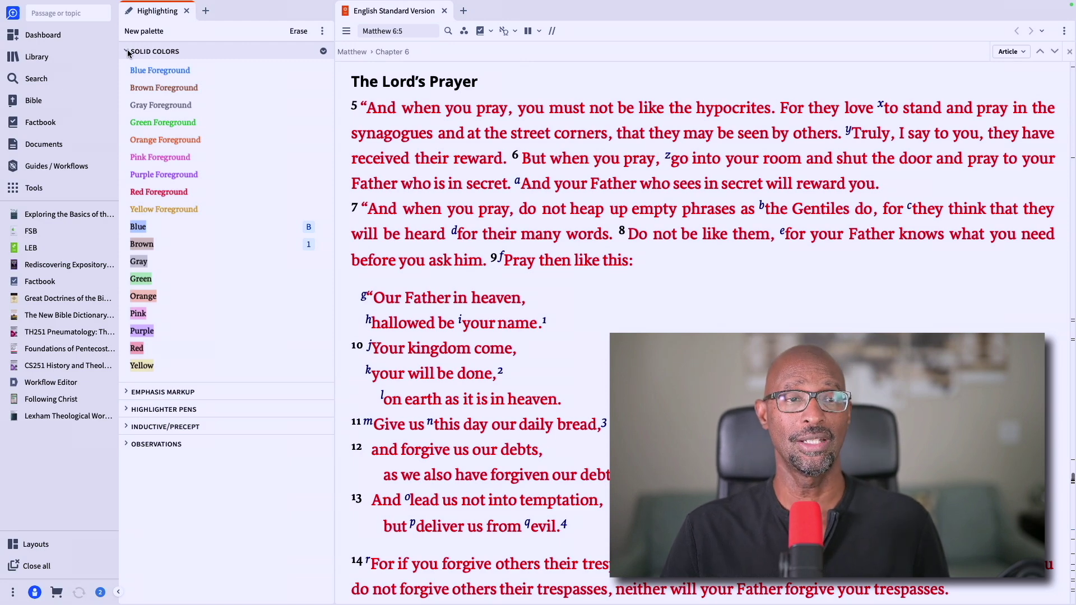
left_click(127, 52)
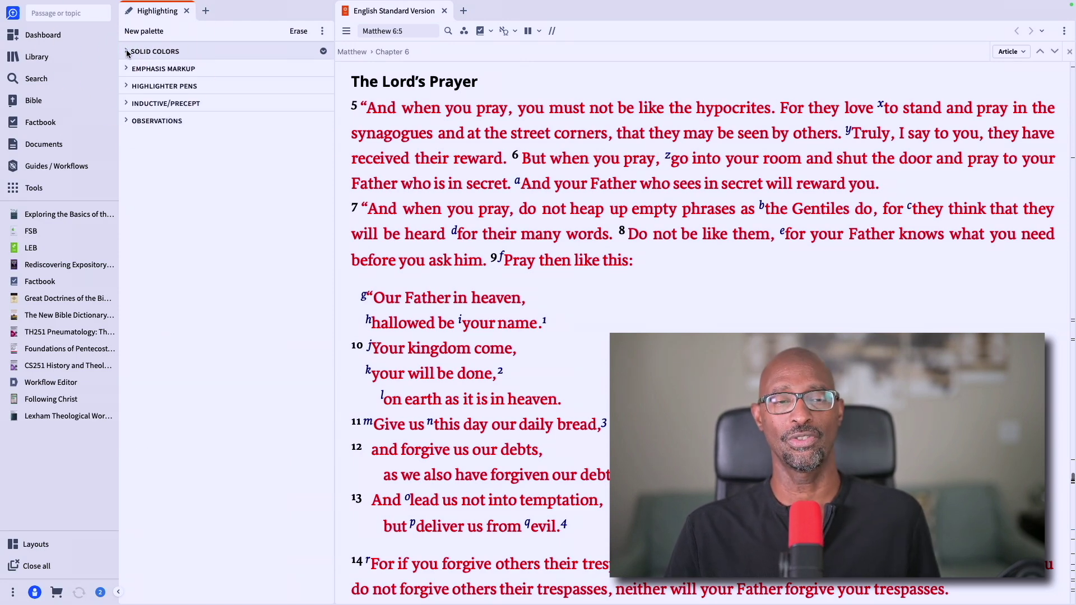
left_click(127, 104)
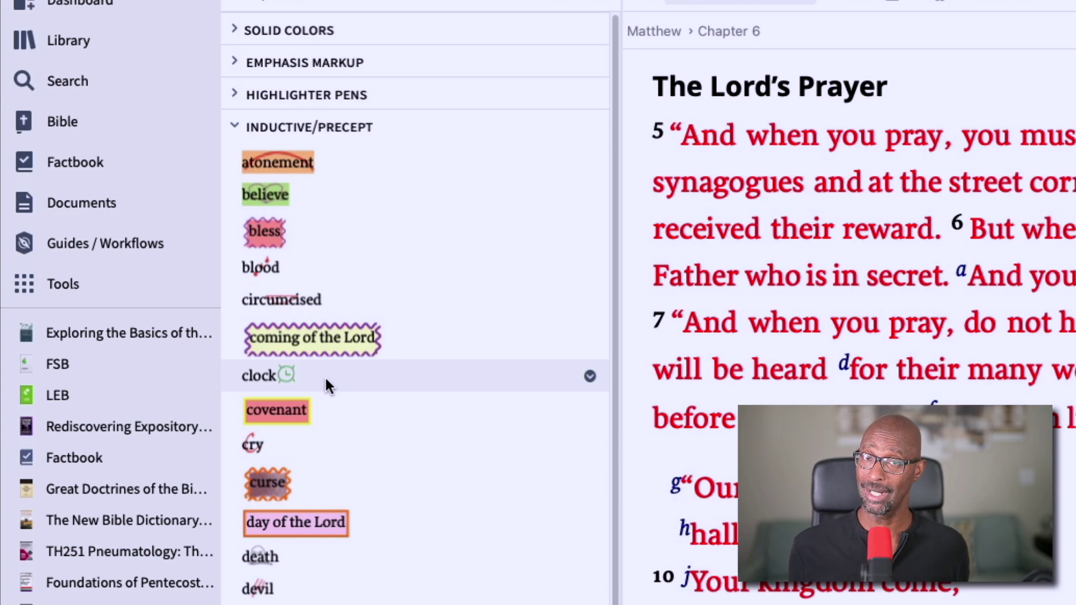
Examine the options of the atonement style, including Restyle Annotations and the available shortcut keys.
left_click(589, 163)
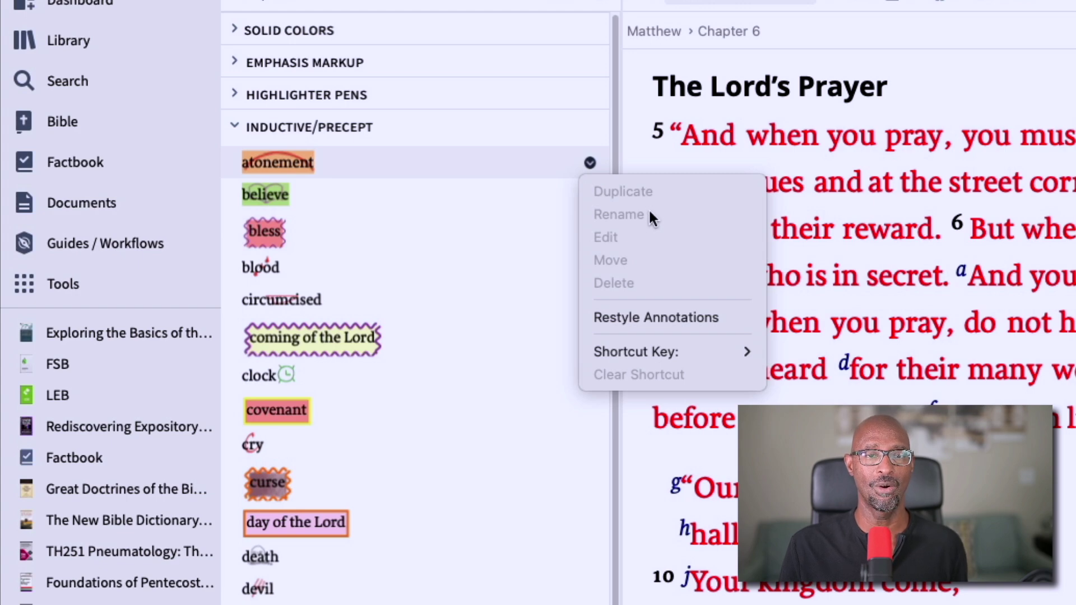
left_click(660, 317)
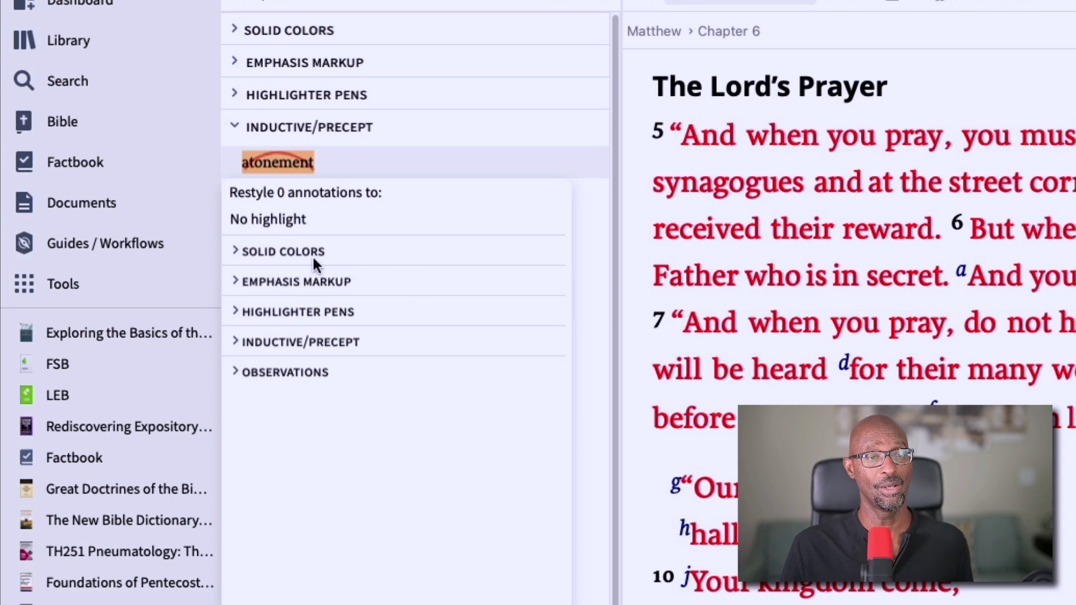
left_click(385, 168)
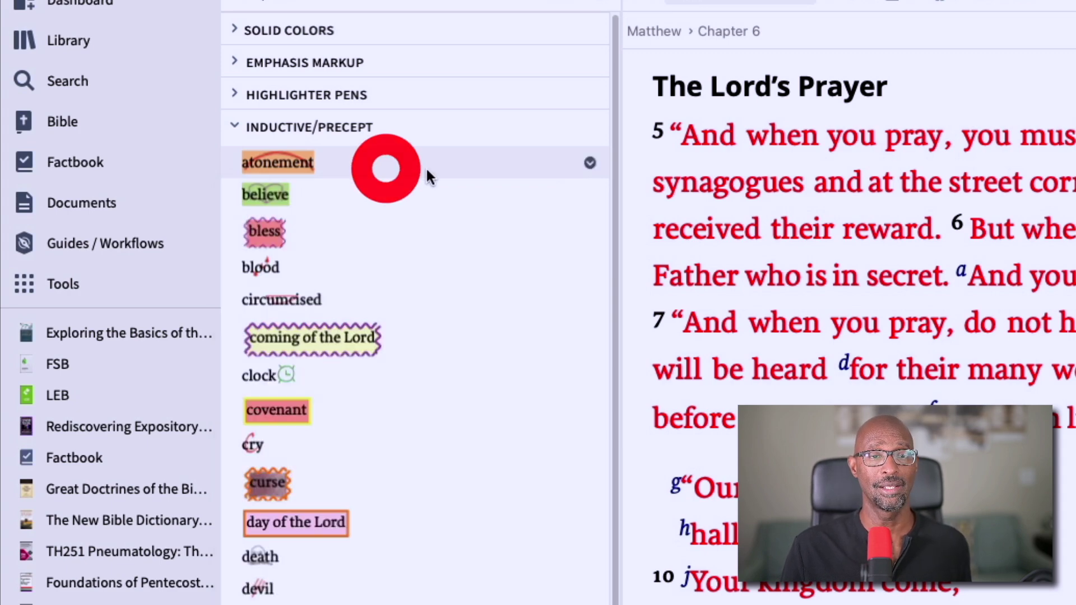
left_click(588, 166)
mouse_move(688, 345)
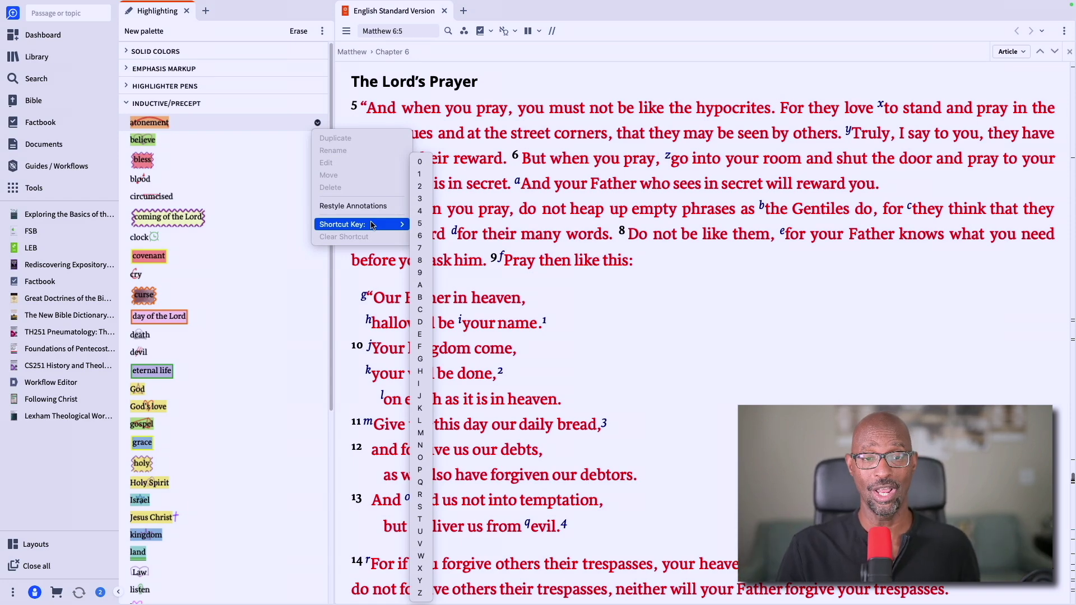
left_click(238, 124)
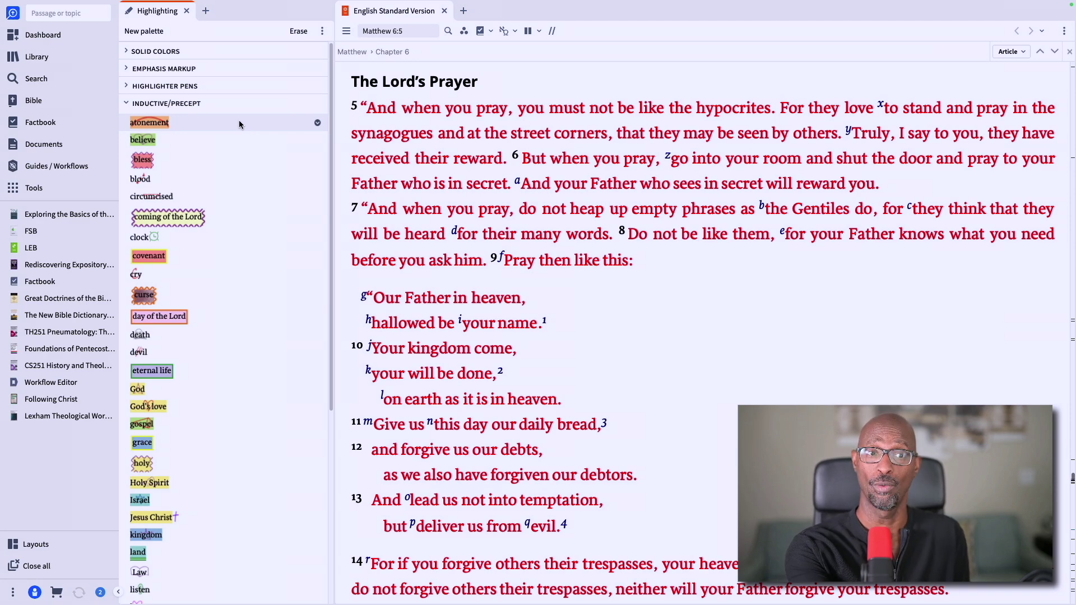
left_click(317, 123)
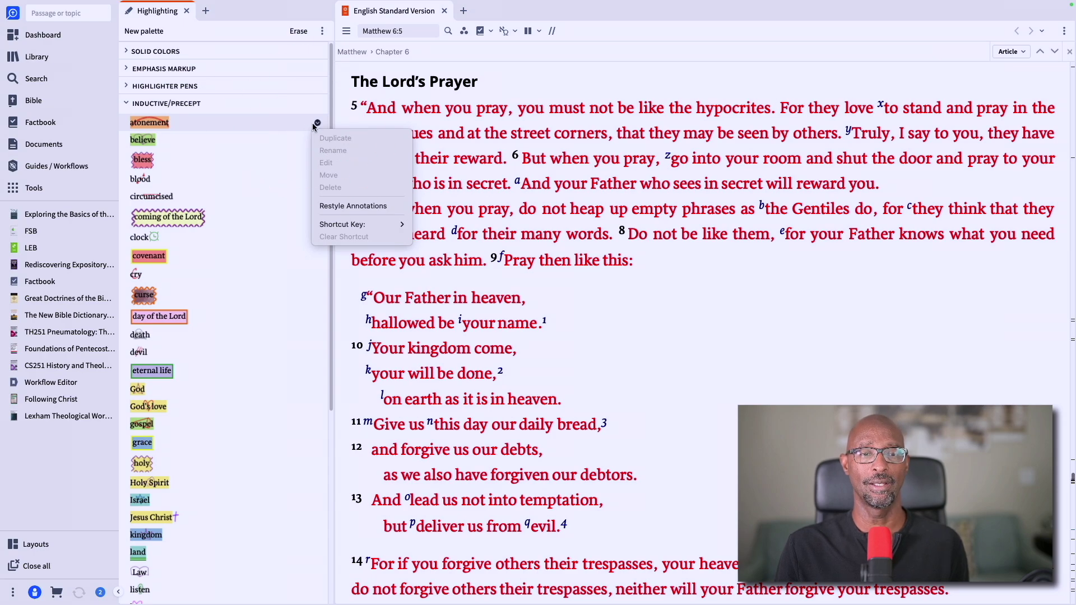
left_click(312, 128)
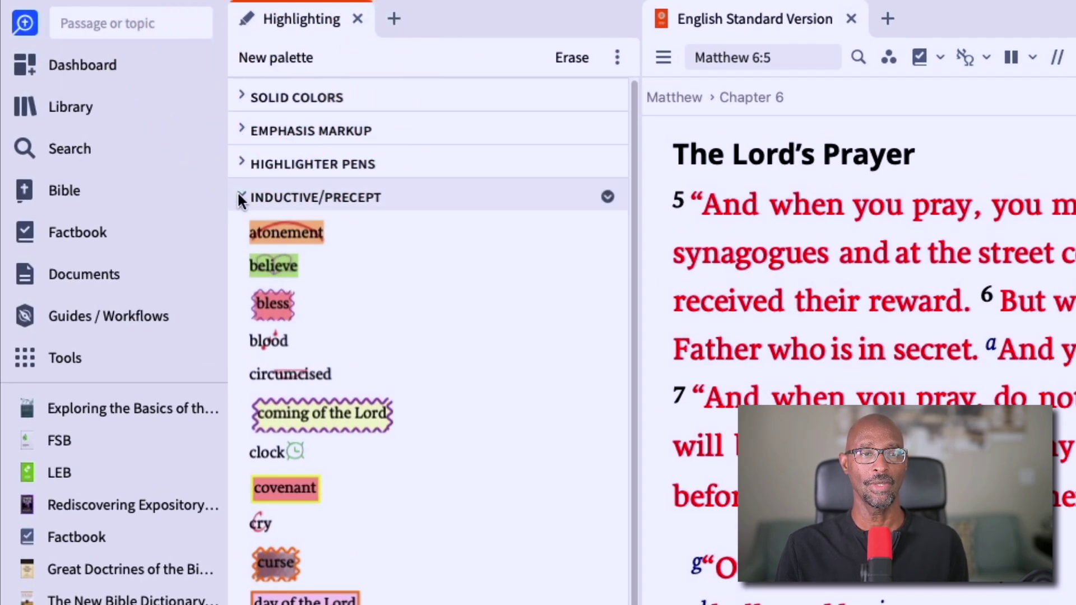
Create a new highlighting palette named with the owner's name followed by "Highlights", with the Inductive/Precept palette collapsed.
left_click(238, 193)
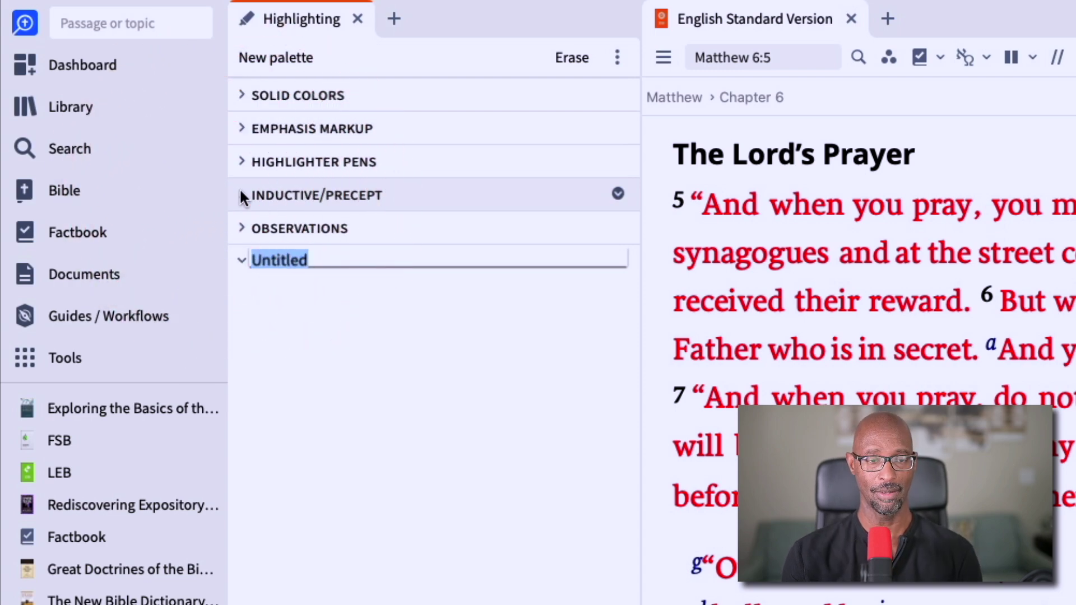
type("Fitz's Highlights")
key("Return")
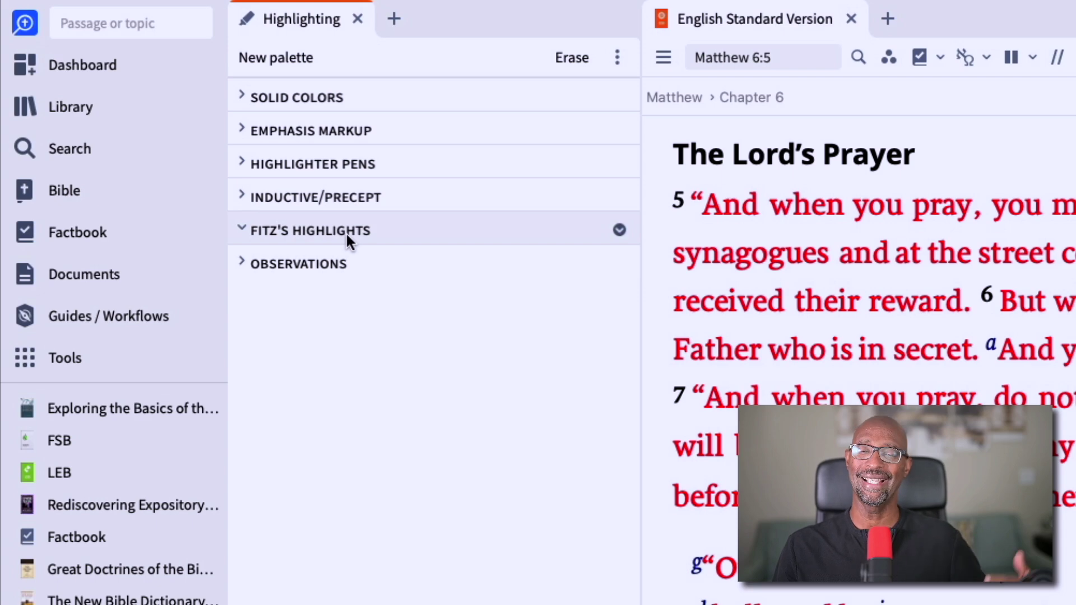
left_click(240, 198)
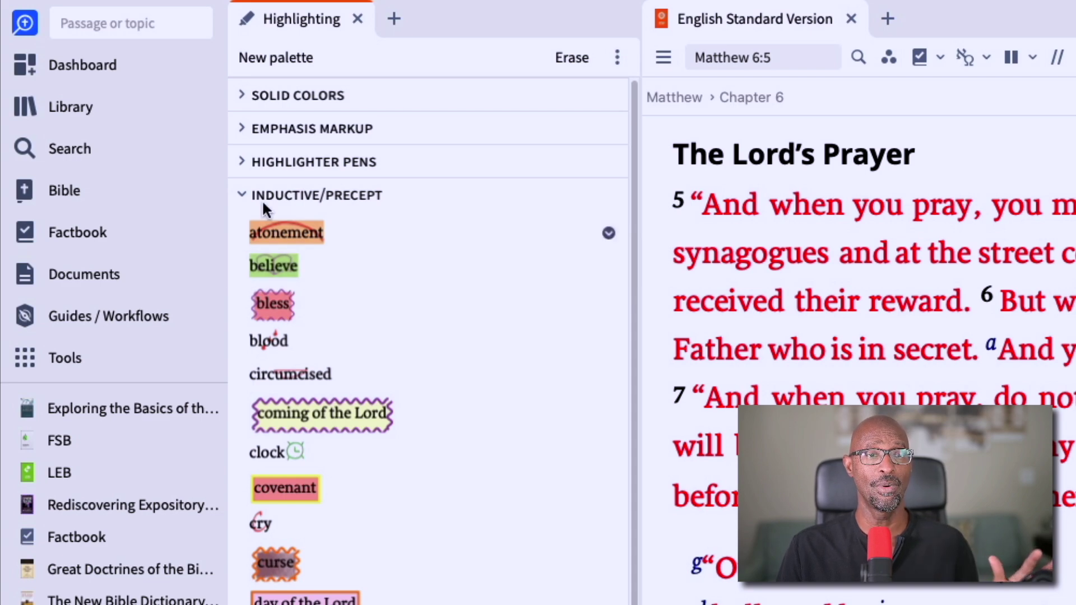
left_click(240, 197)
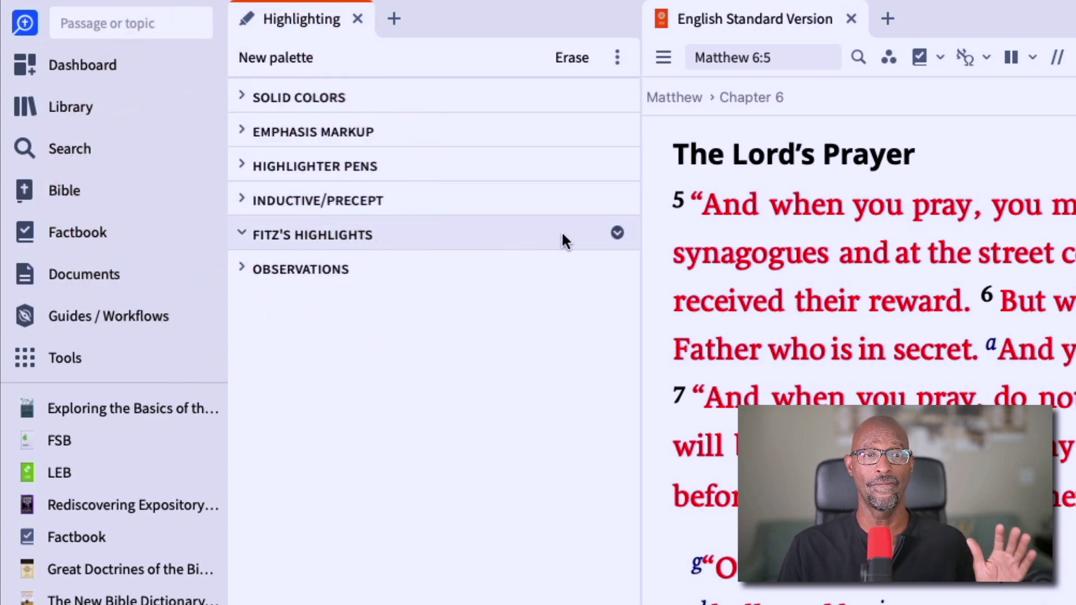
Add a new style named Heart-F to the custom highlights palette.
left_click(618, 233)
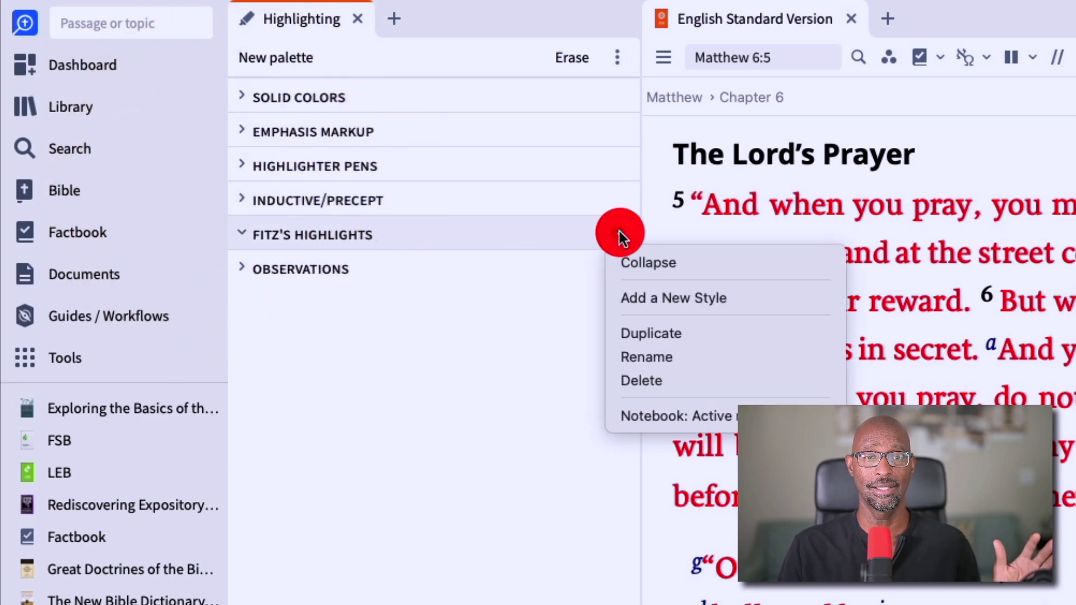
left_click(735, 300)
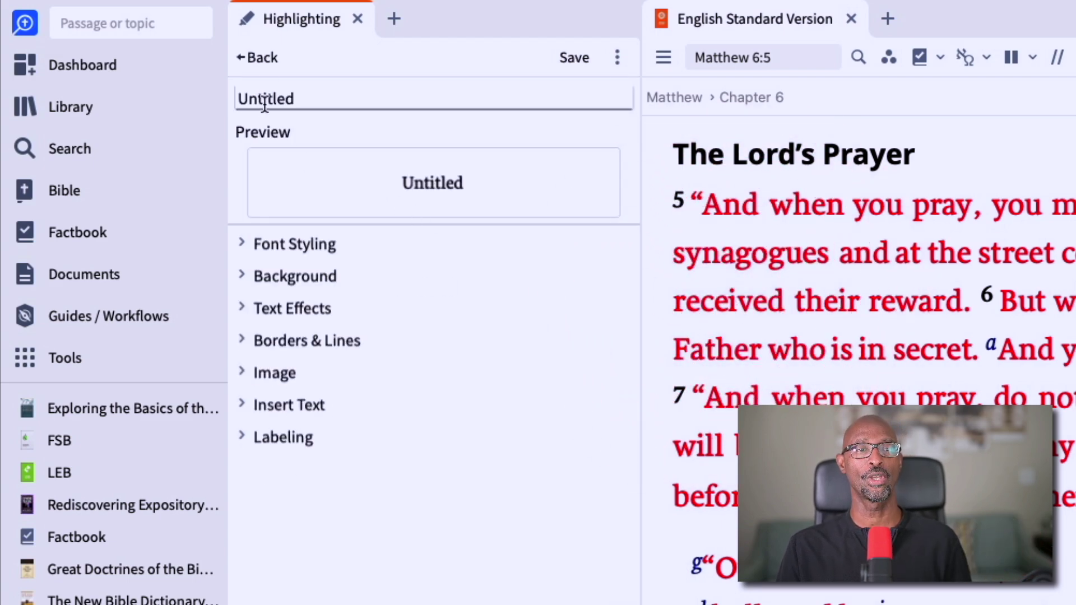
double_click(264, 101)
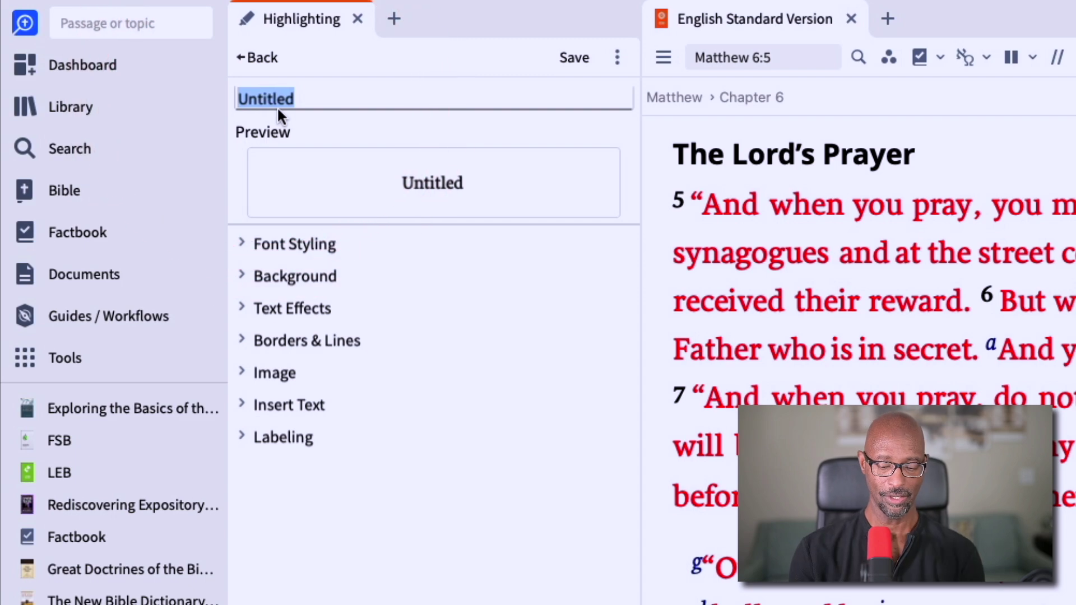
type("Heart")
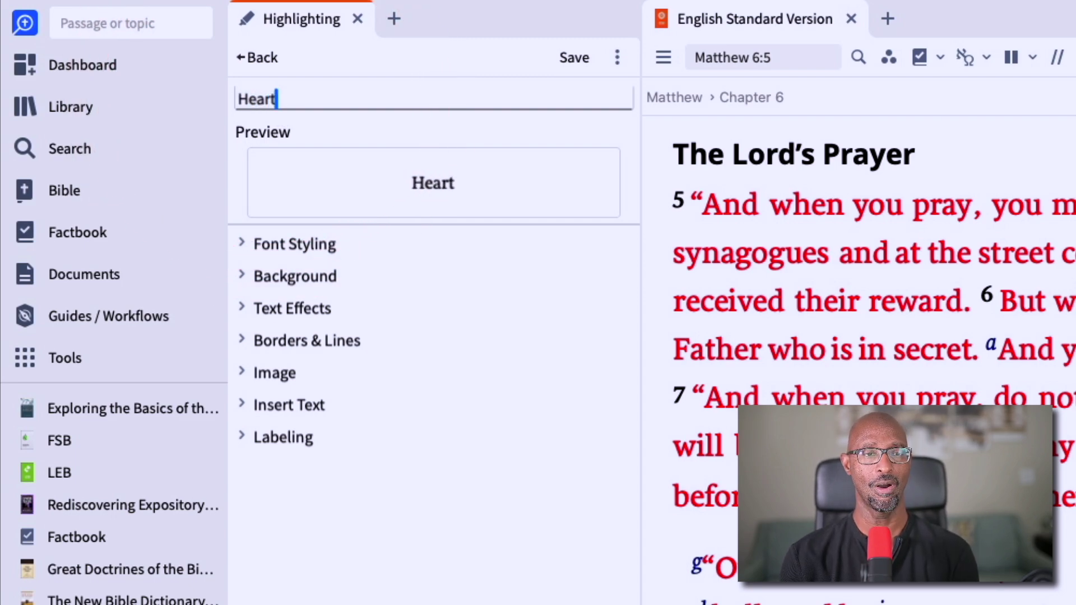
type("-F")
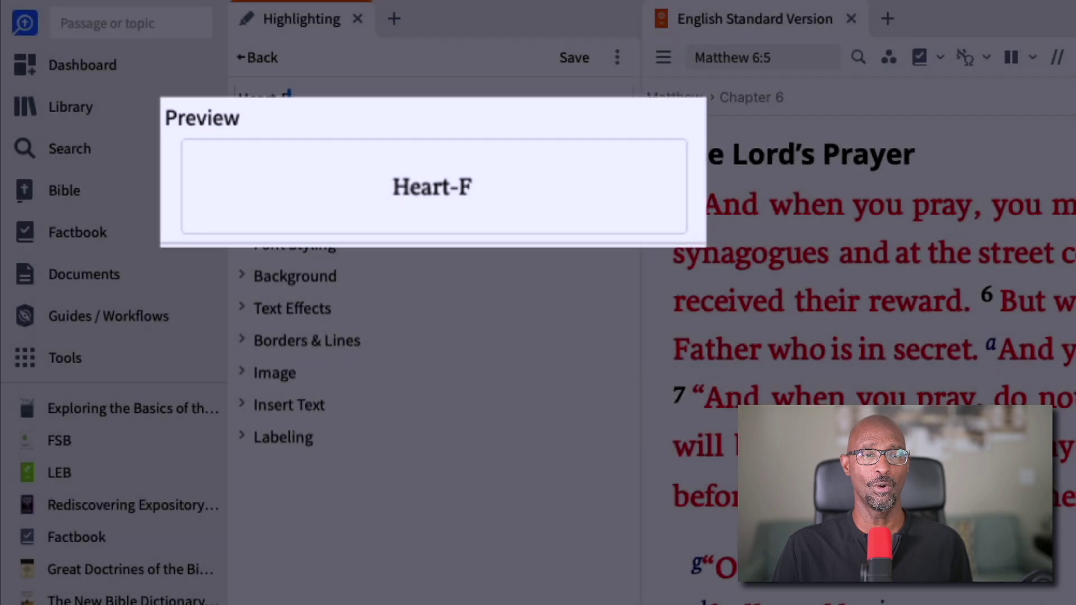
Set the Heart-F style's font to Akrobat and make it bold.
left_click(241, 243)
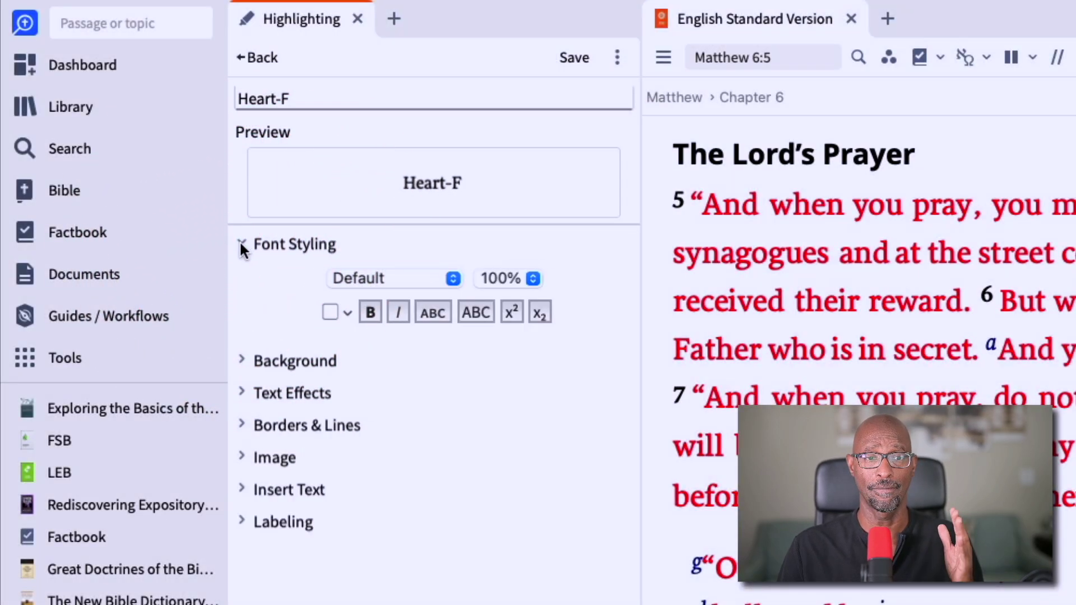
left_click(446, 276)
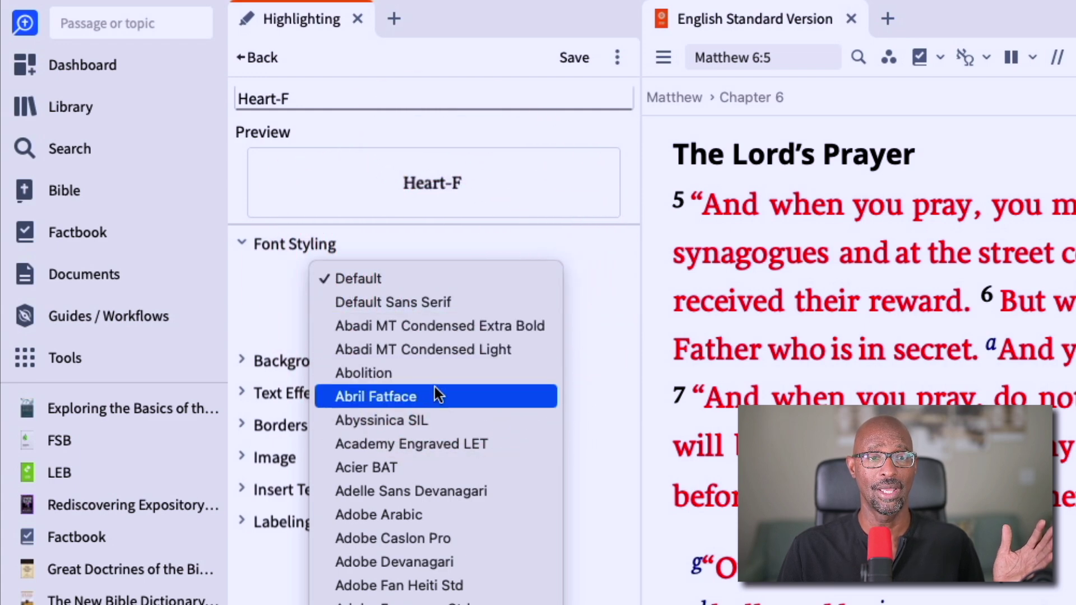
scroll(435, 388, "down", 5)
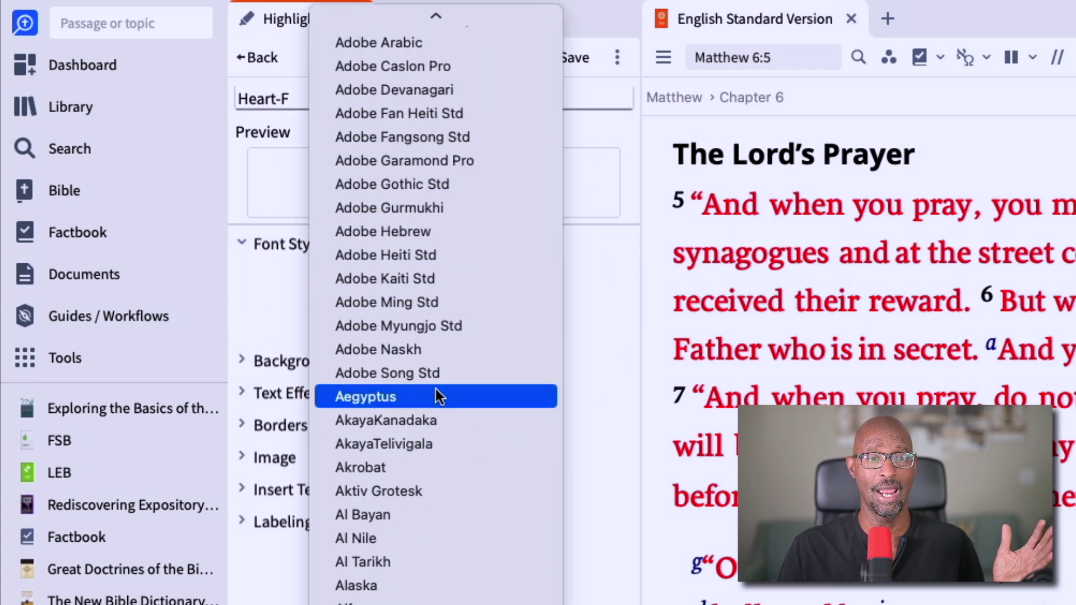
left_click(423, 469)
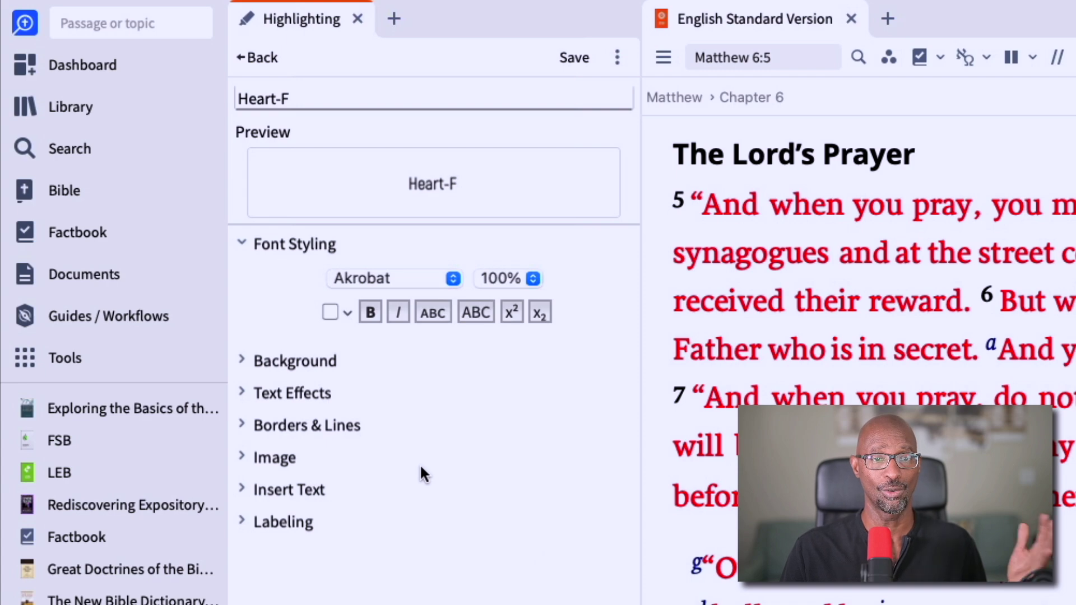
left_click(371, 314)
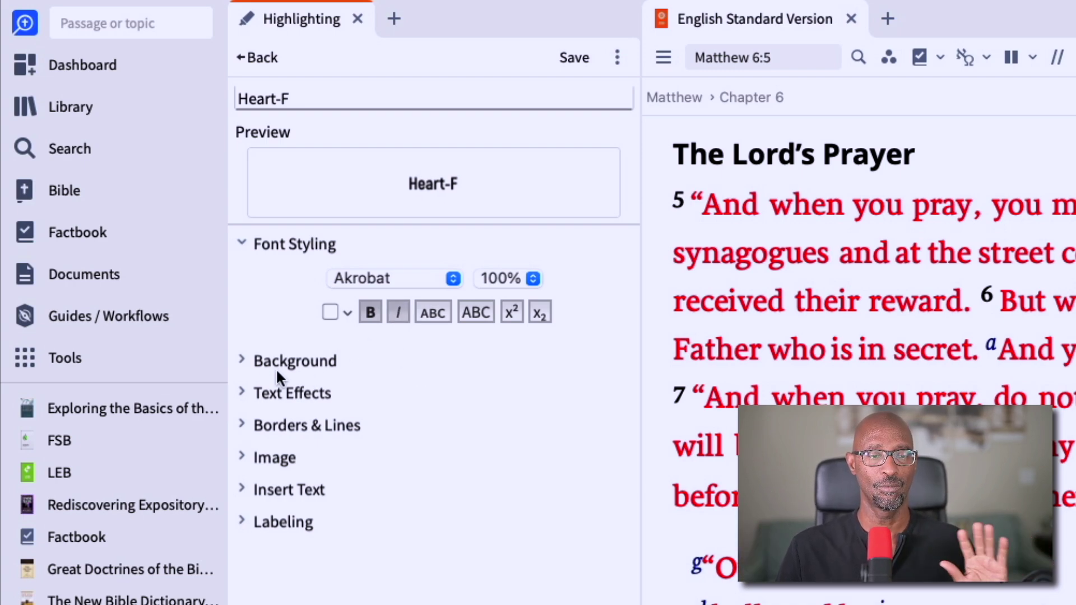
Give the Heart-F style a Natural highlighter background in pale yellow.
left_click(242, 360)
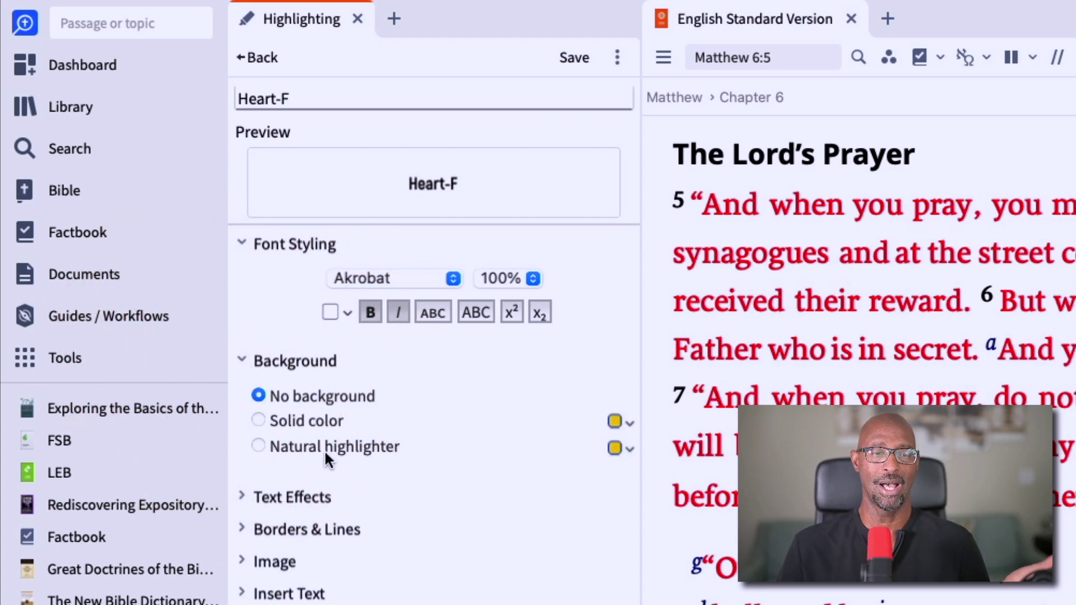
left_click(258, 444)
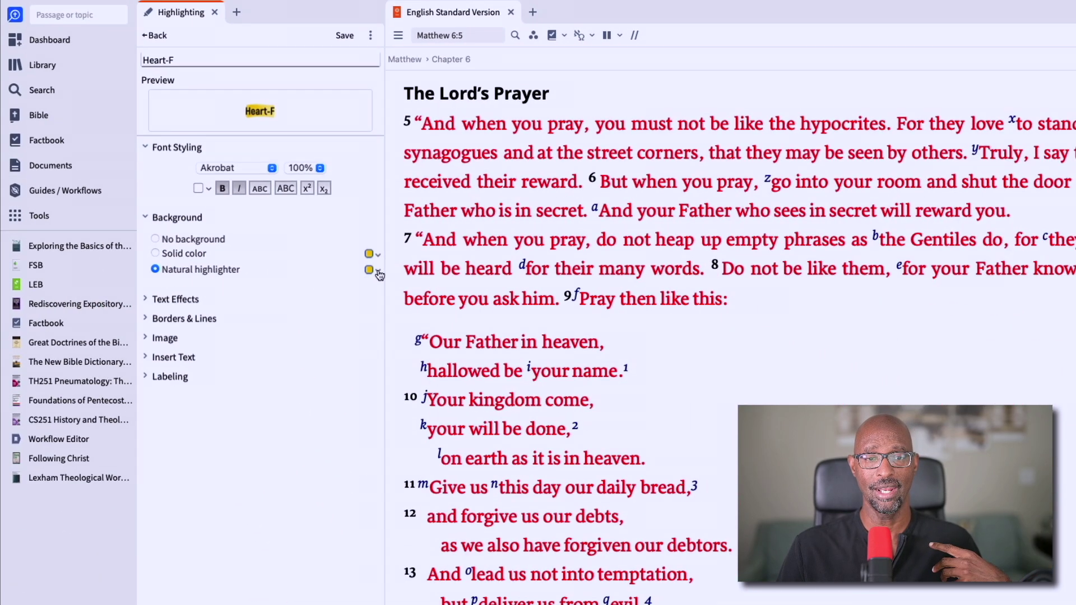
left_click(379, 272)
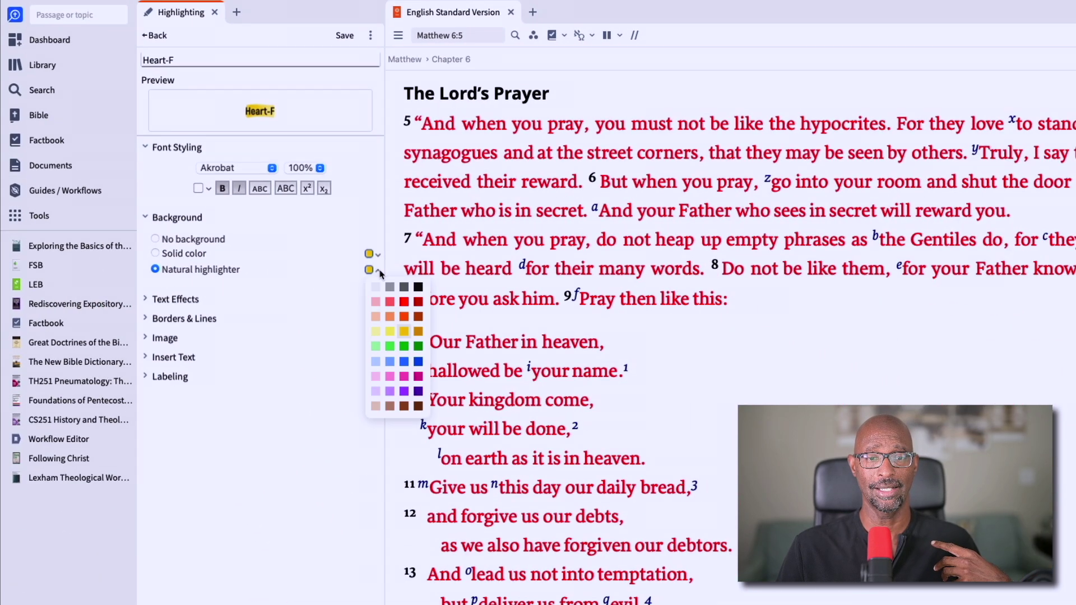
left_click(381, 333)
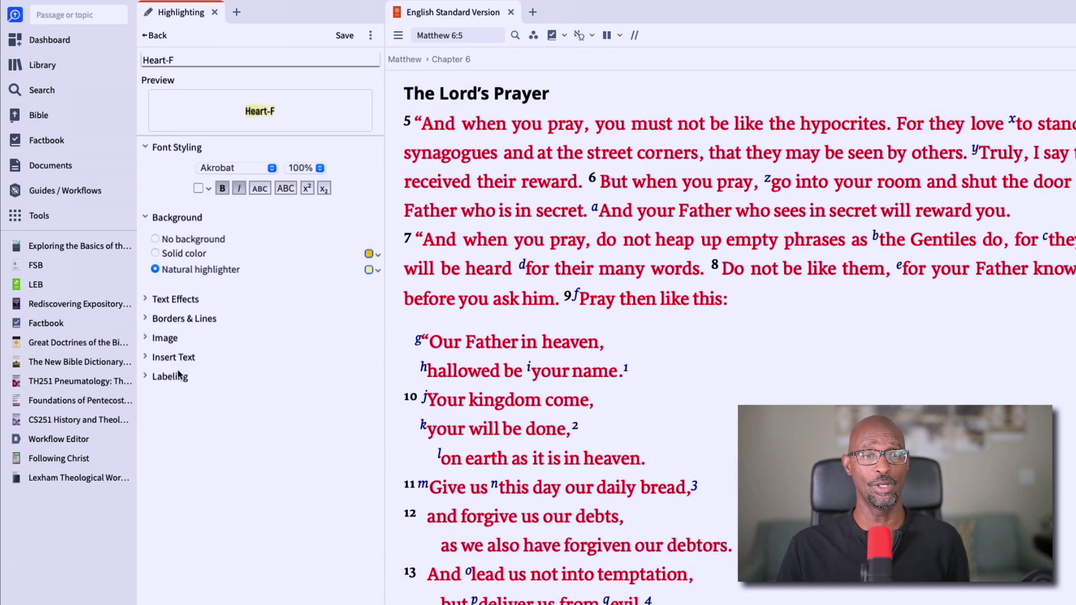
Add the hand-drawn heart image to the Heart-F style from the built-in image collection.
left_click(143, 334)
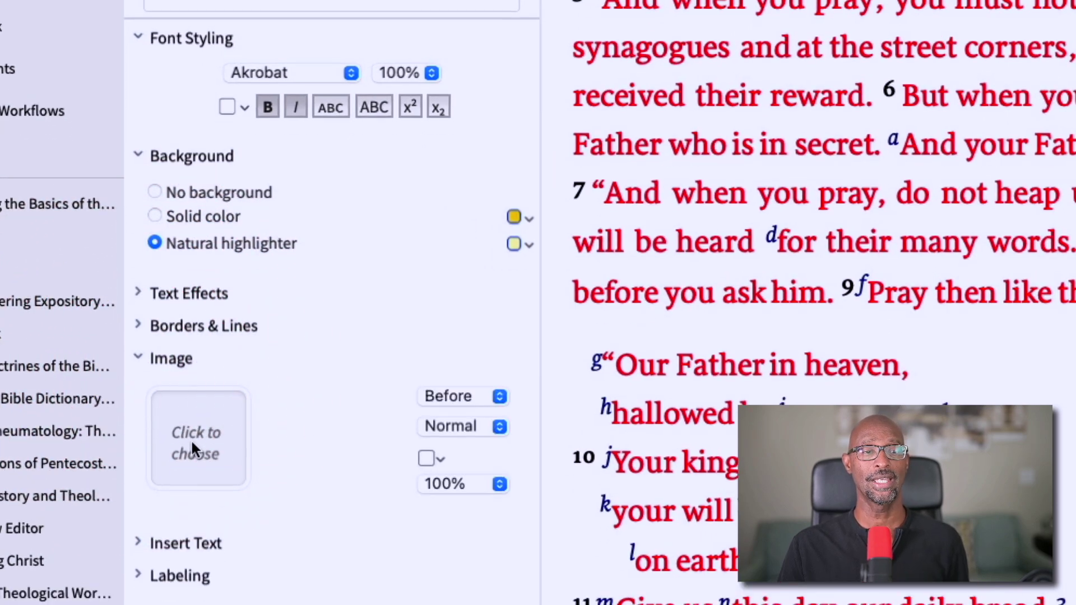
left_click(192, 456)
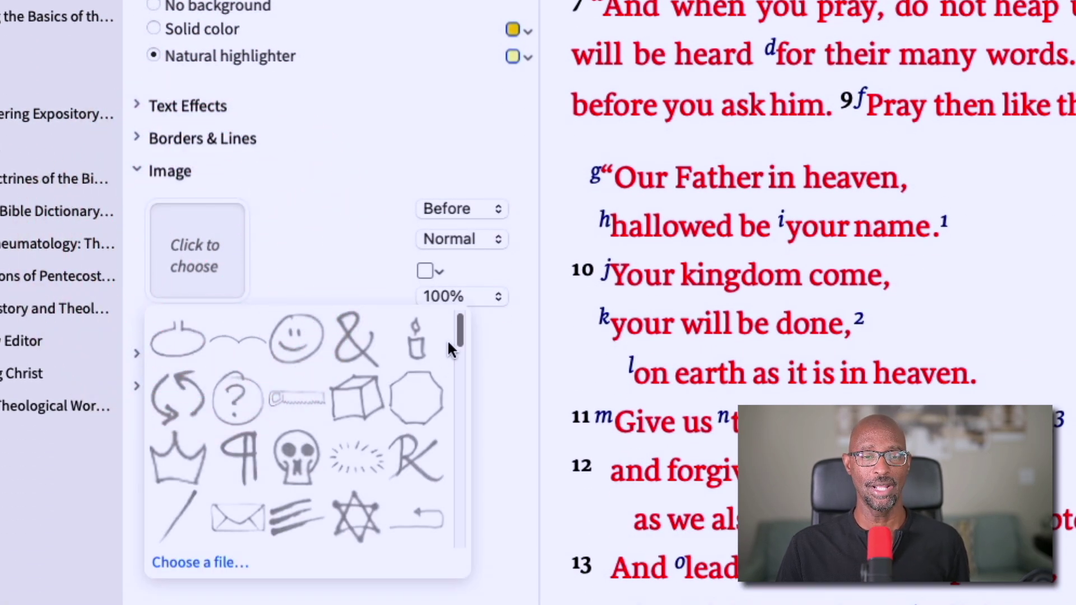
left_click_drag(460, 325, 467, 419)
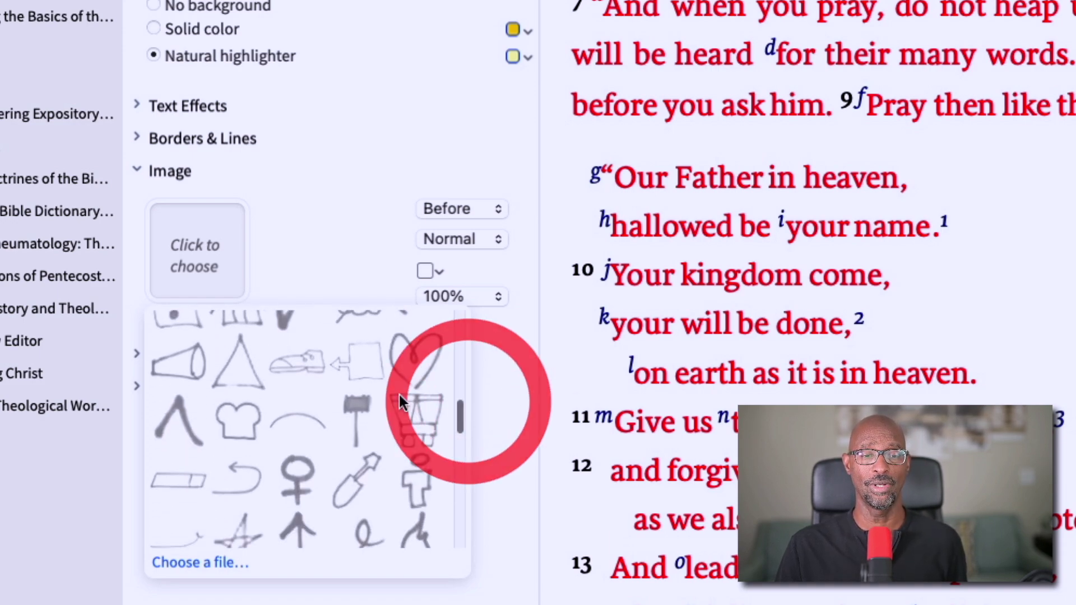
left_click(416, 354)
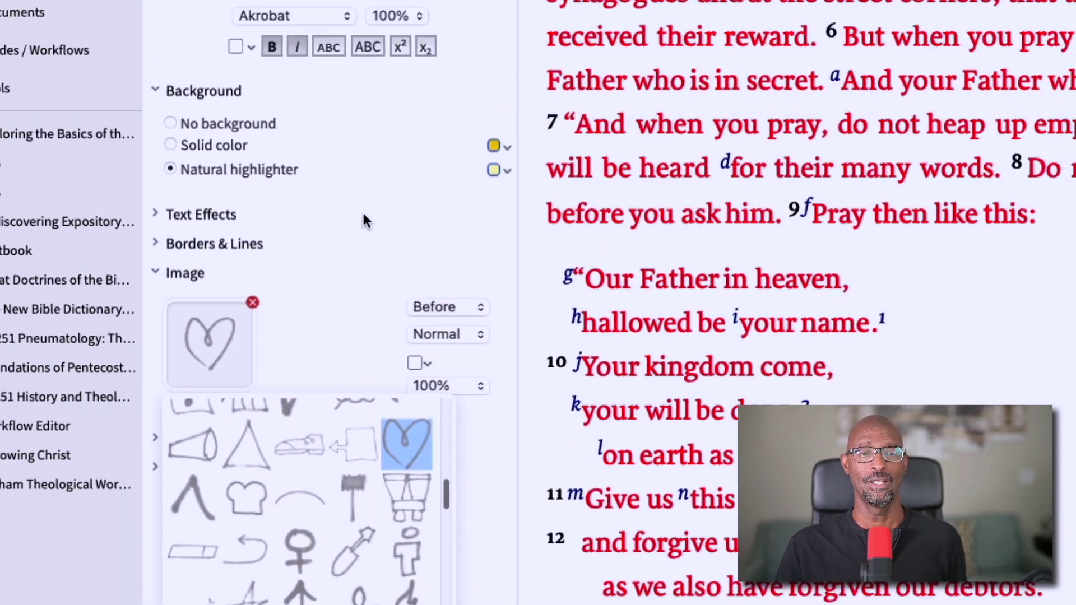
Color the Heart-F style's heart image dark red.
left_click(371, 105)
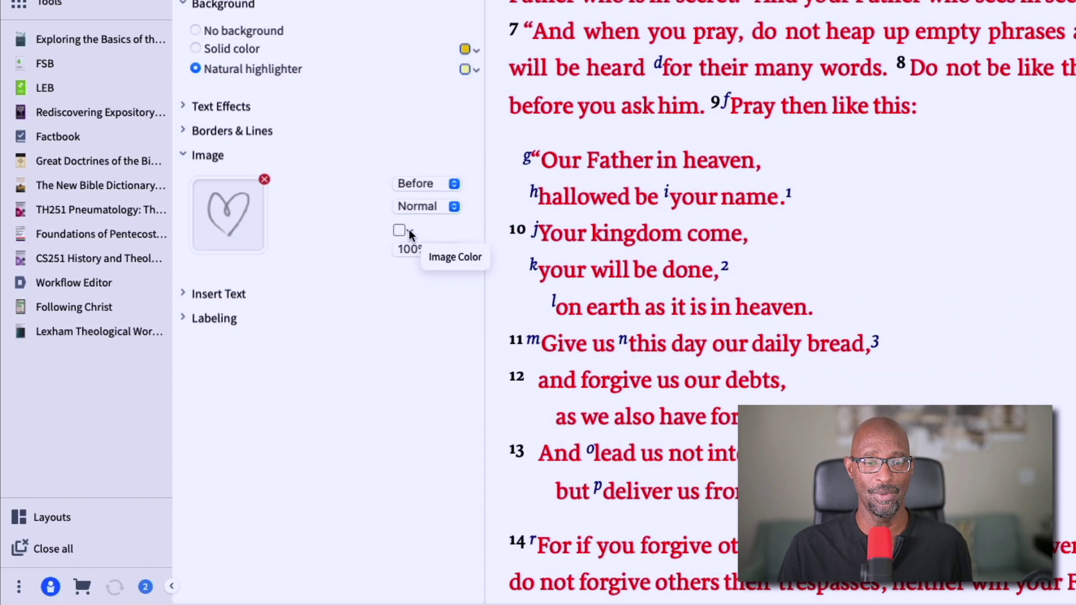
left_click(408, 500)
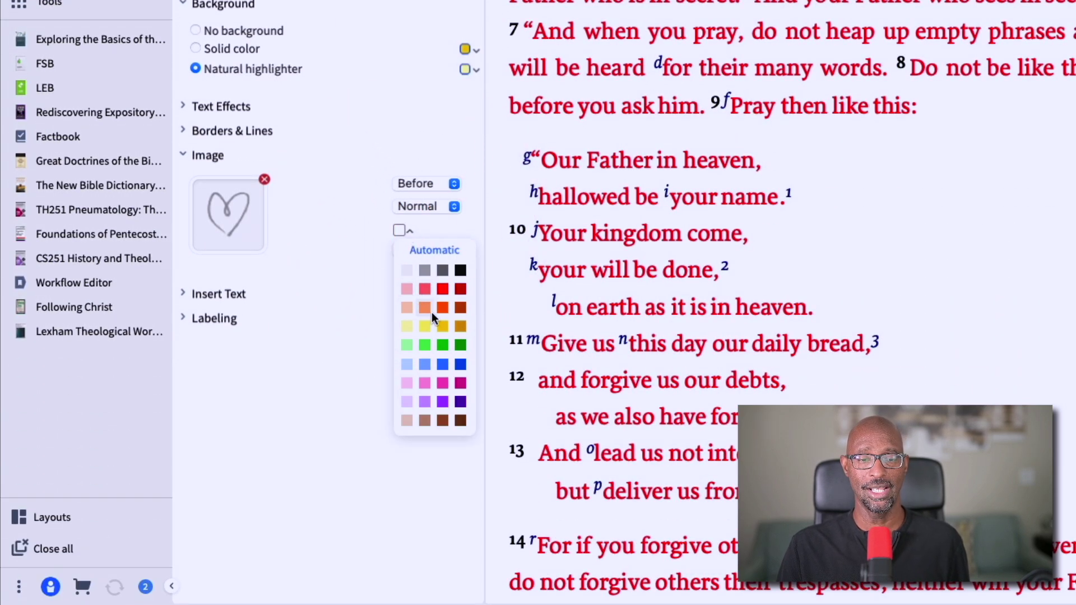
left_click(462, 289)
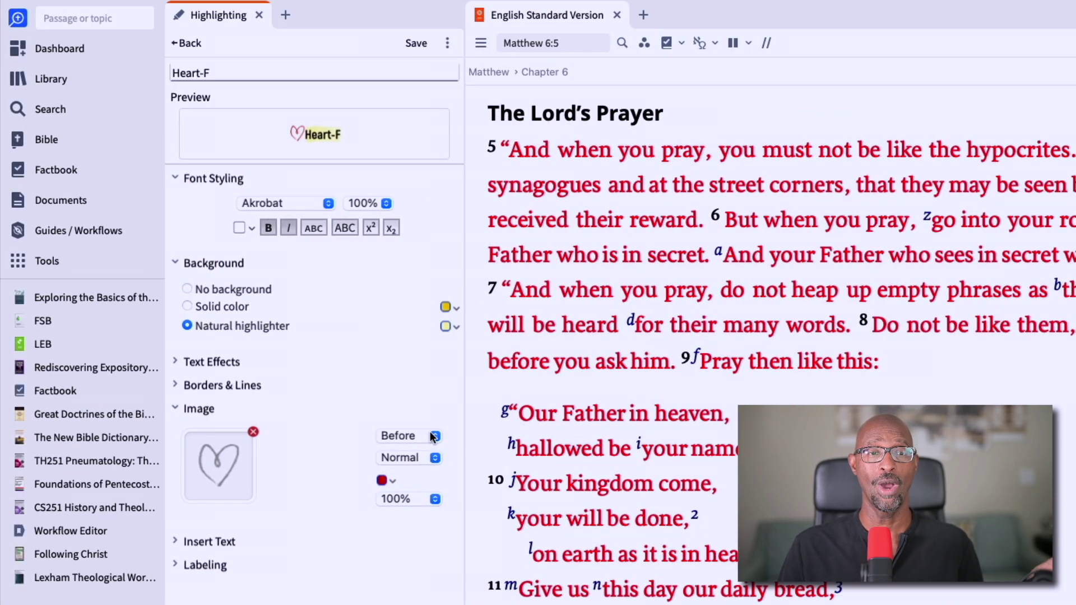
Try the heart image at the Start, Center, Right Margin and After positions, and return it to Before.
left_click(434, 436)
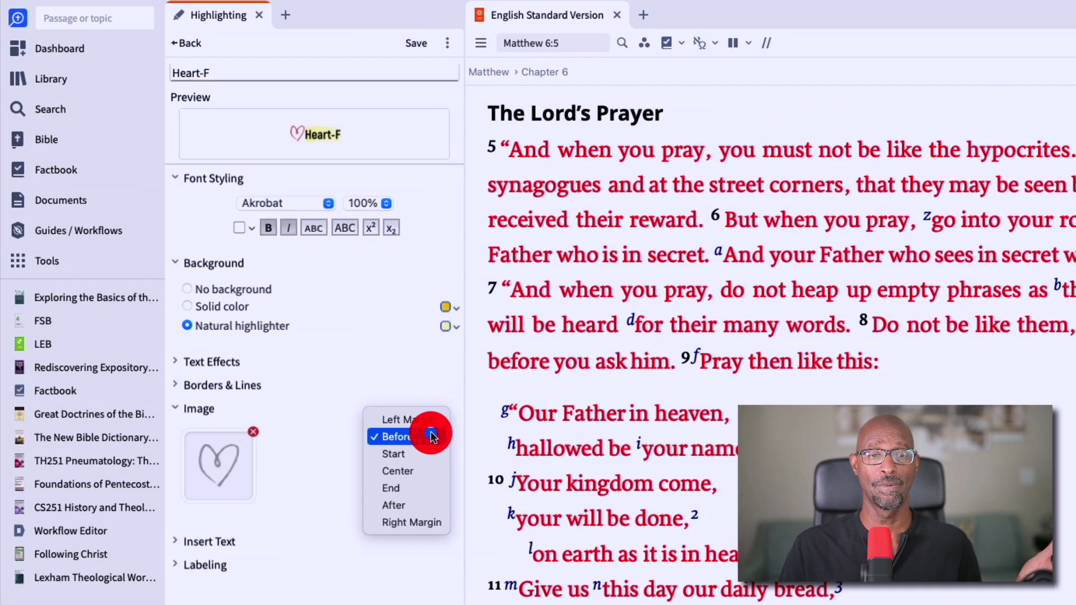
left_click(426, 453)
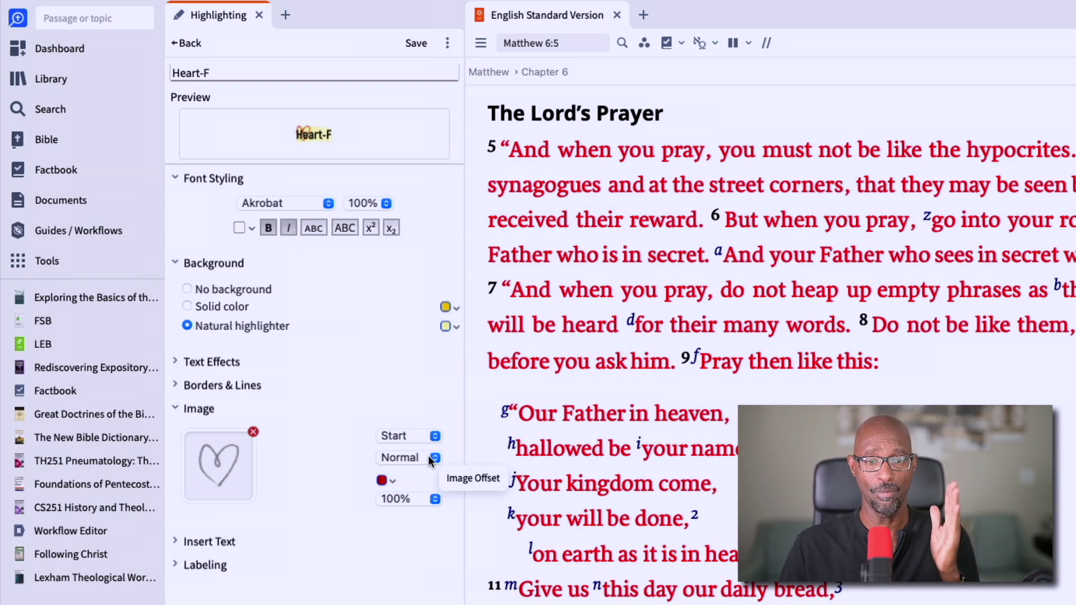
left_click(435, 437)
left_click(430, 449)
left_click(433, 442)
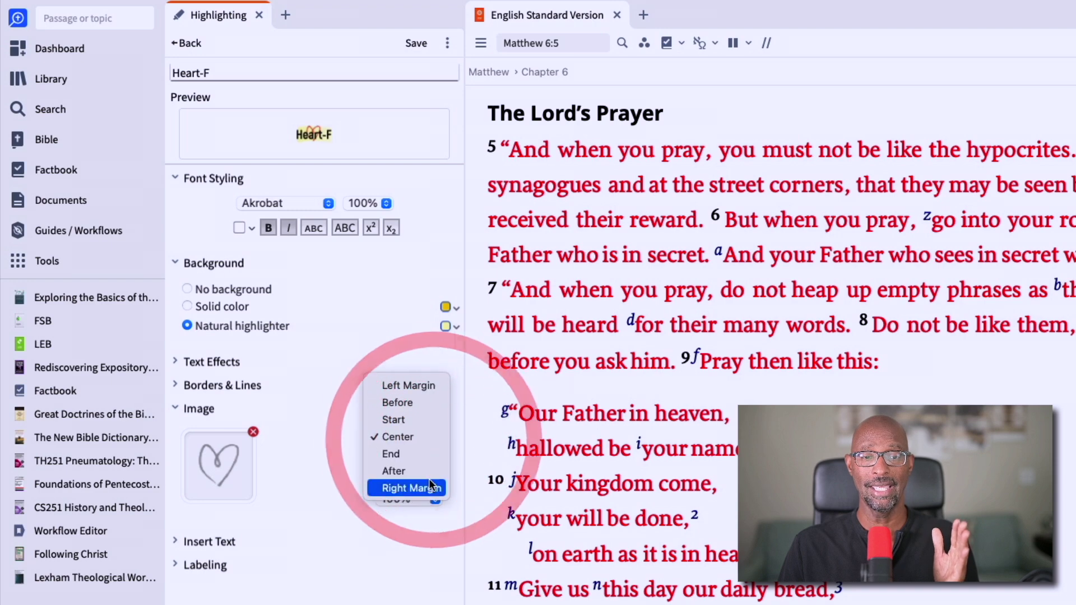
left_click(429, 482)
left_click(434, 441)
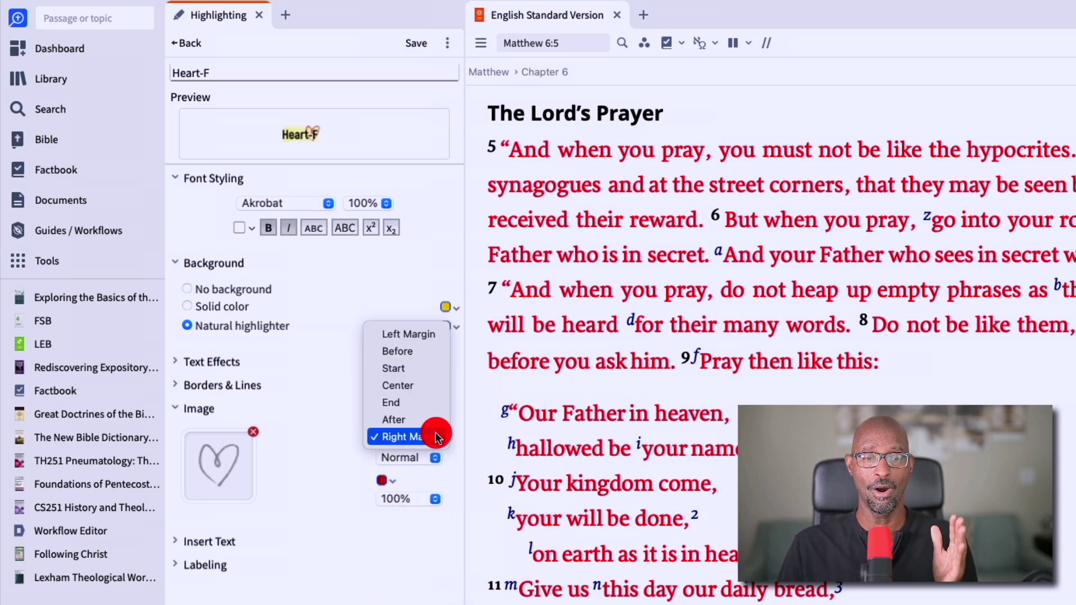
left_click(436, 420)
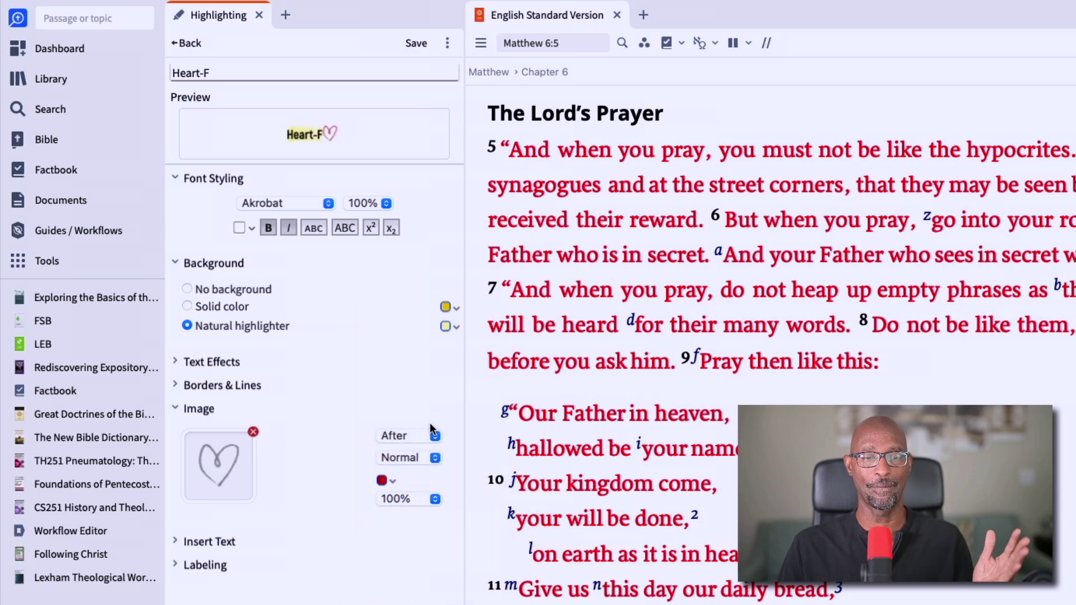
left_click(435, 437)
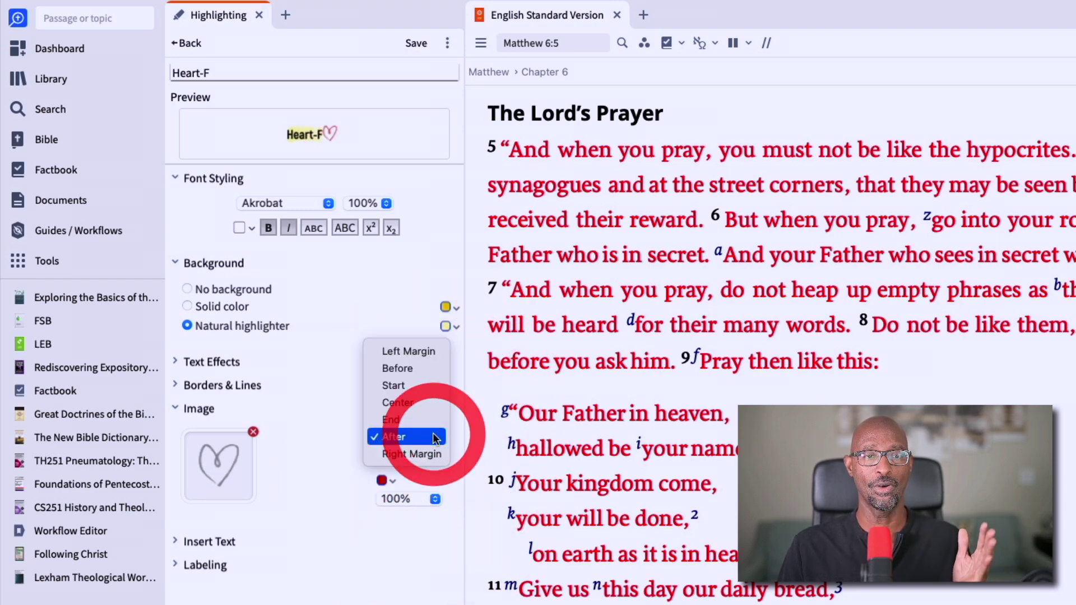
left_click(424, 368)
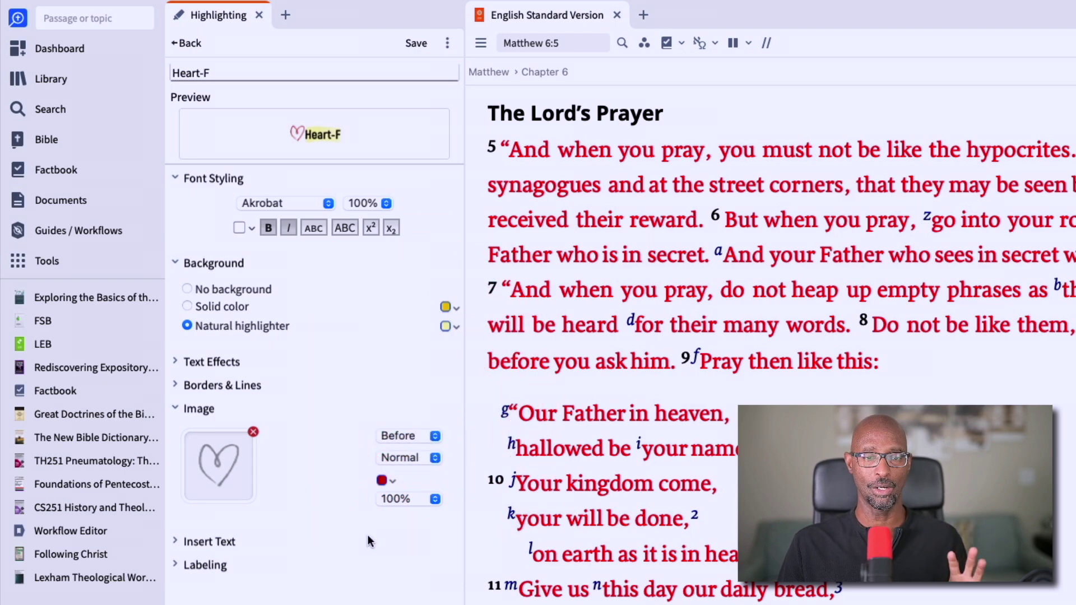
Try the heart image's percentage setting at 10% and return it to 100%.
left_click(426, 499)
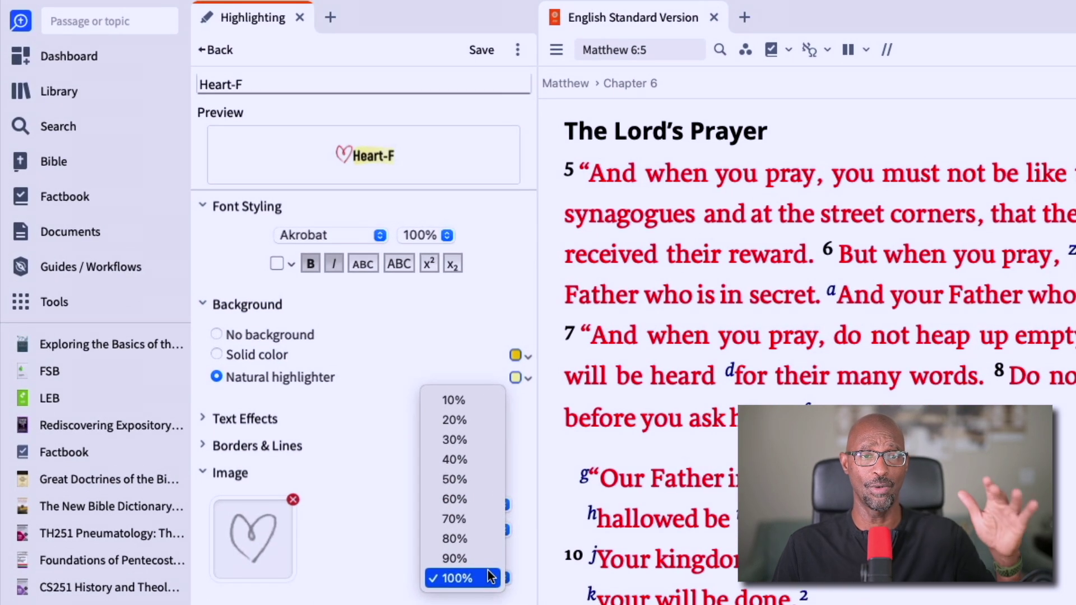
left_click(475, 402)
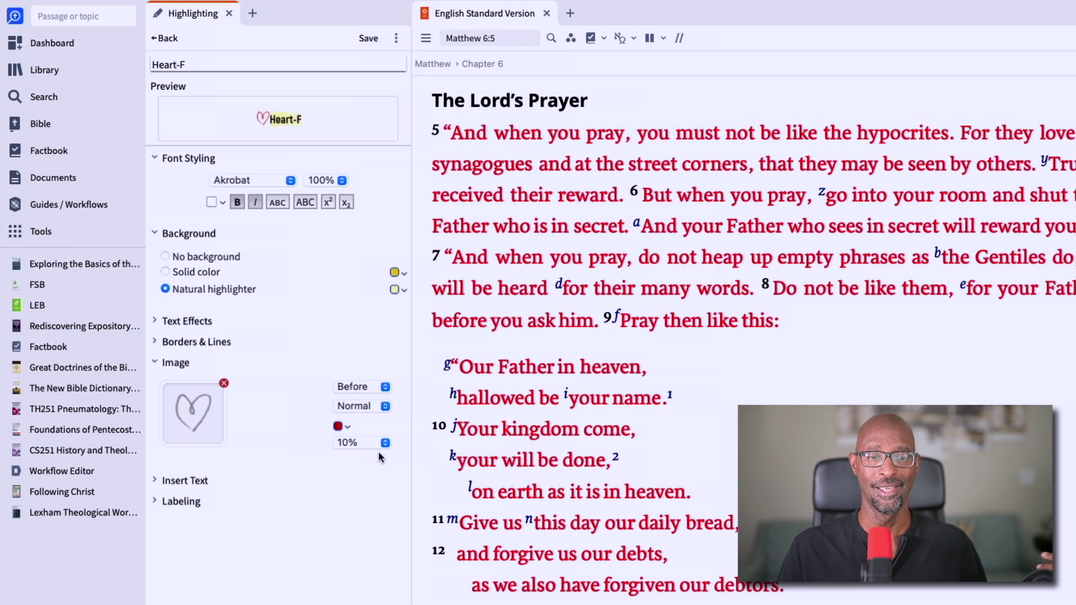
left_click(496, 577)
left_click(352, 581)
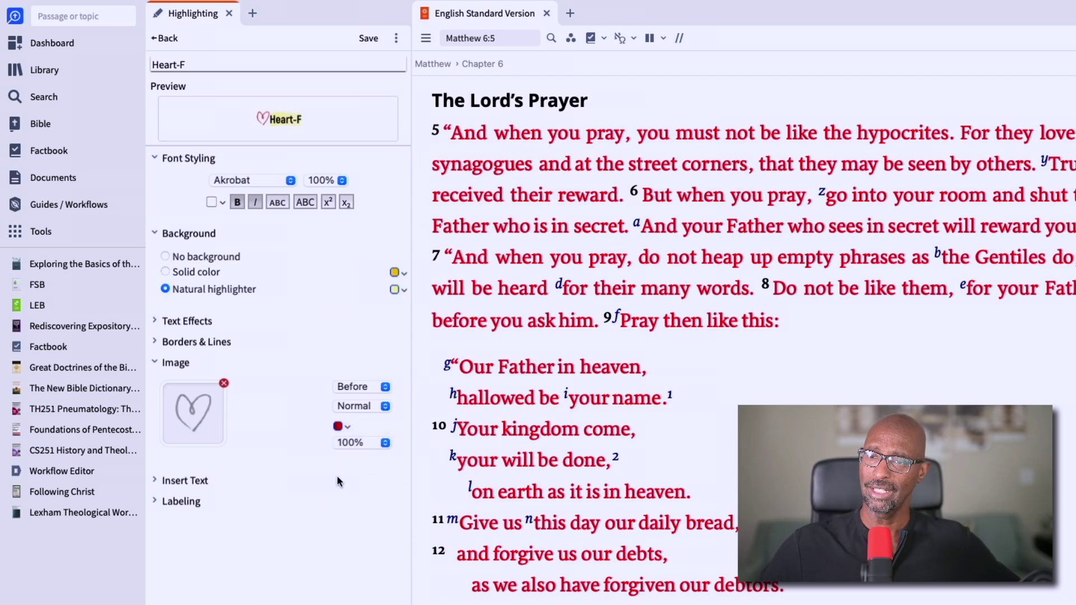
Save the Heart-F style and apply it to the word "love" in Matthew 6:5.
left_click(363, 39)
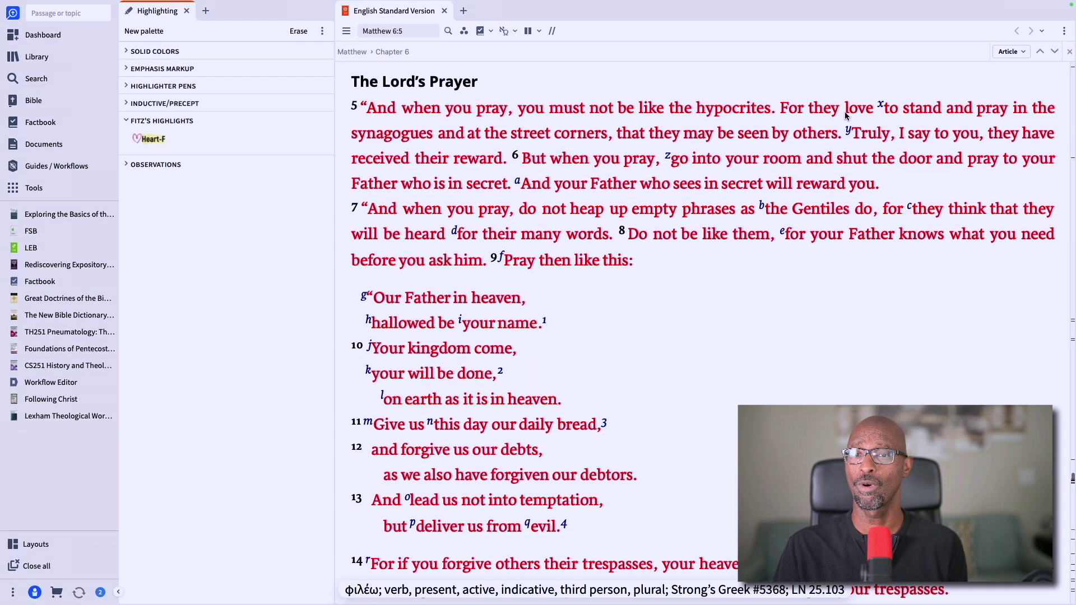
double_click(868, 109)
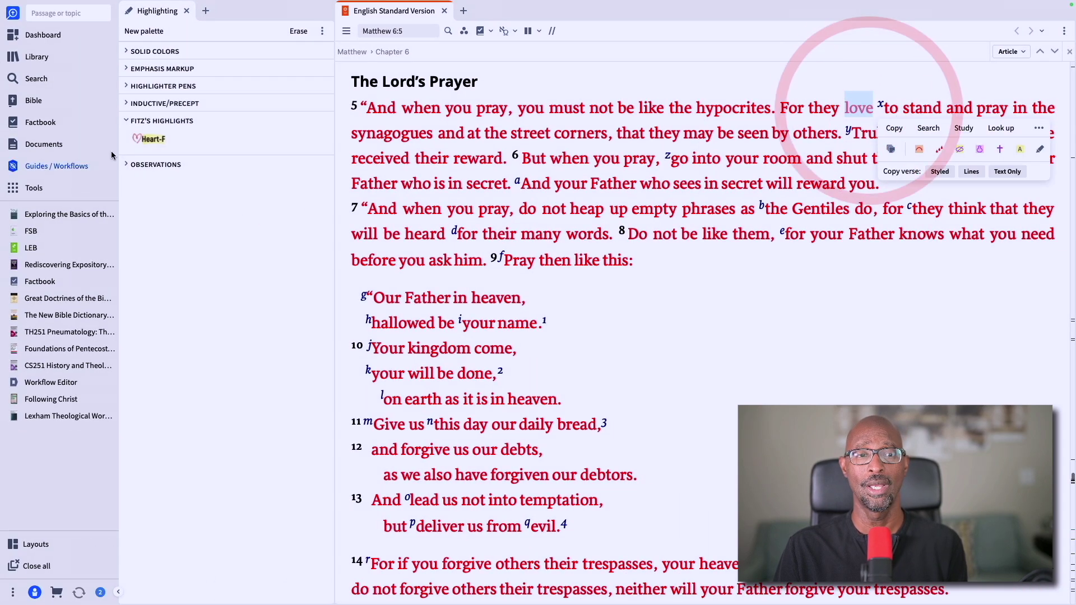
left_click(154, 139)
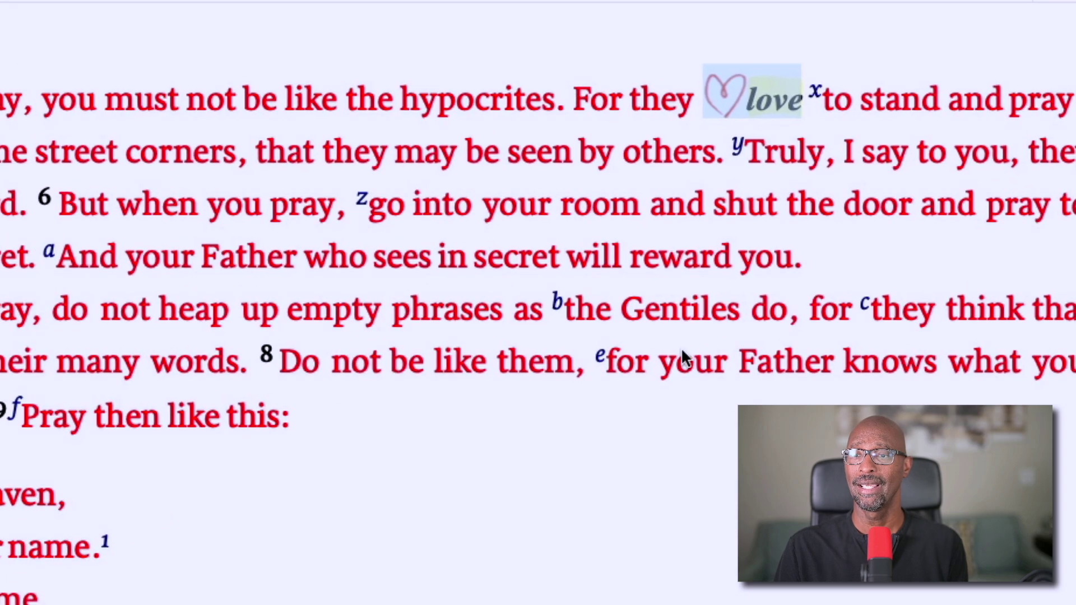
left_click(855, 255)
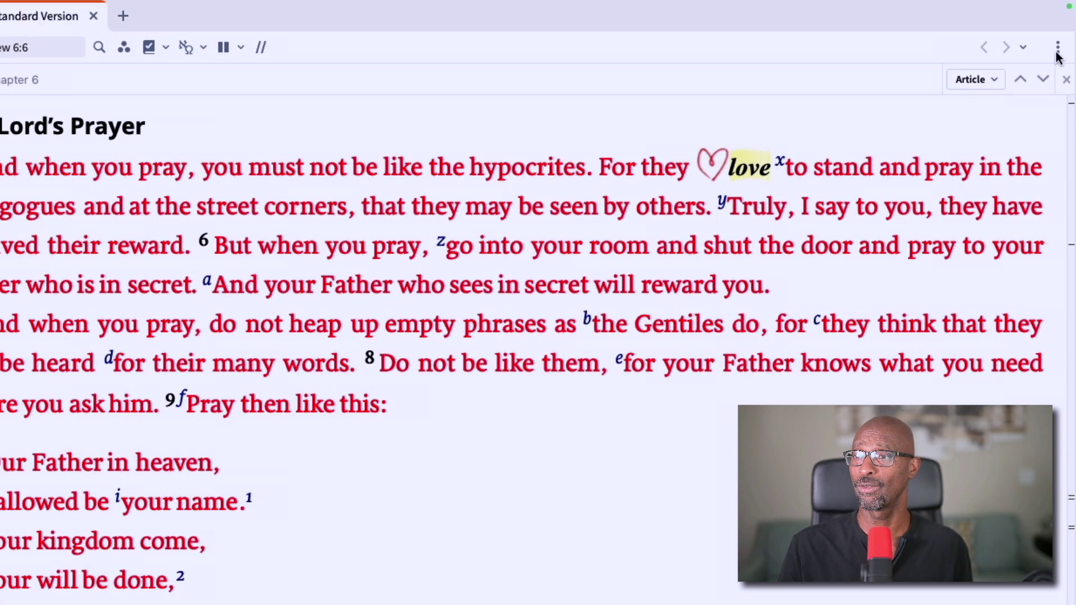
Shrink the Bible text to check how the heart scales, and enlarge it again to a comfortable reading size.
left_click(1057, 51)
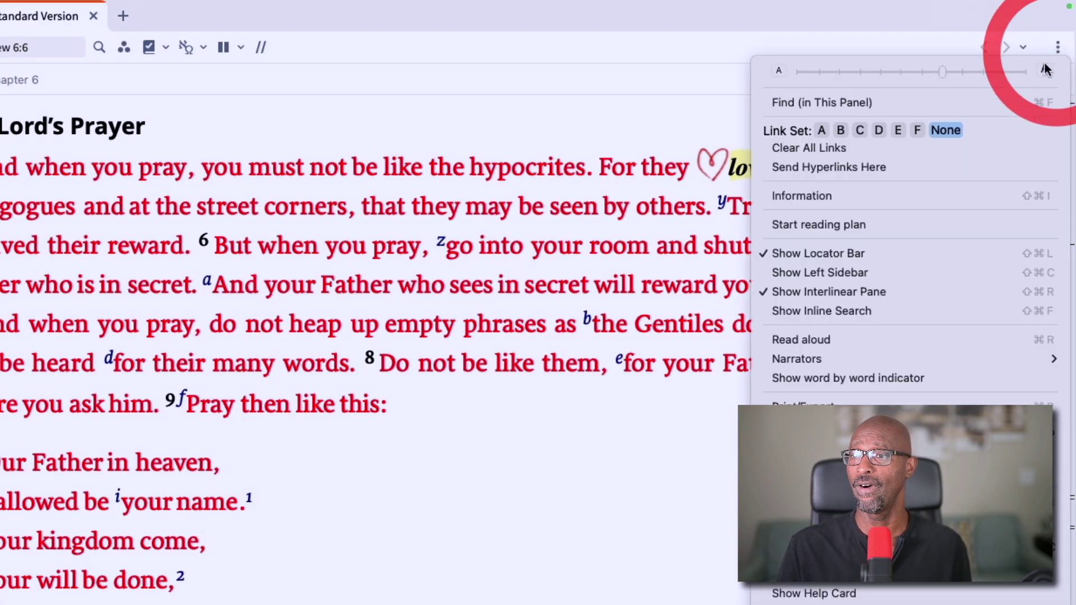
left_click(839, 72)
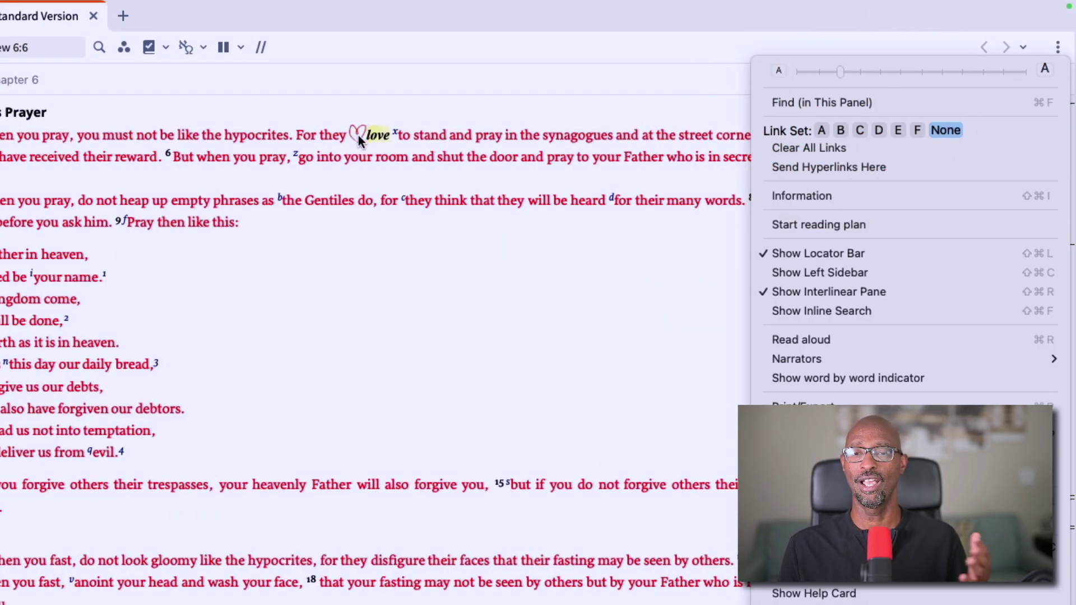
left_click(925, 72)
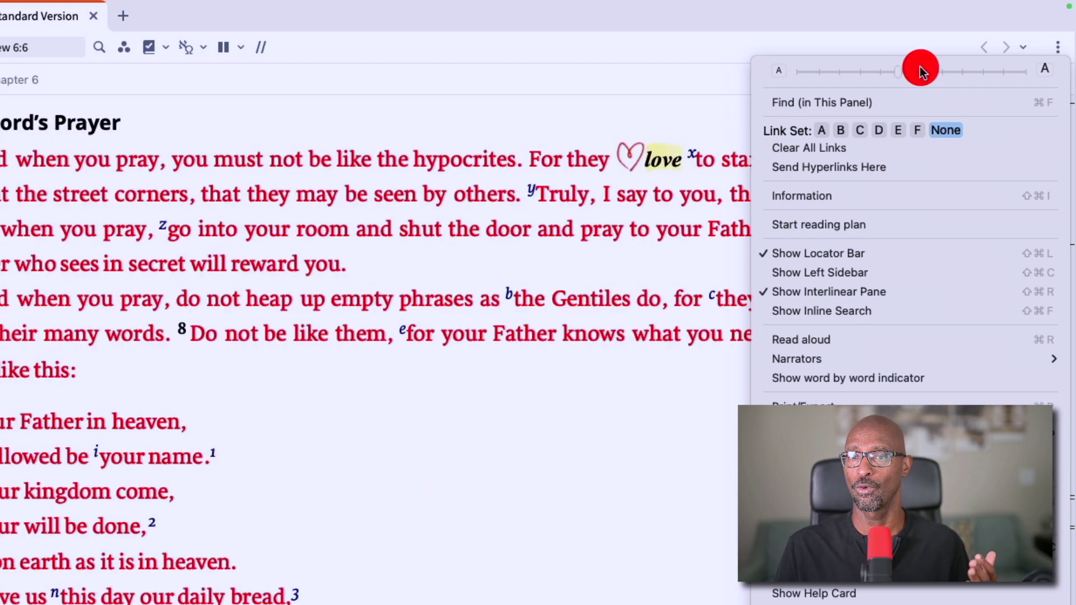
left_click(555, 429)
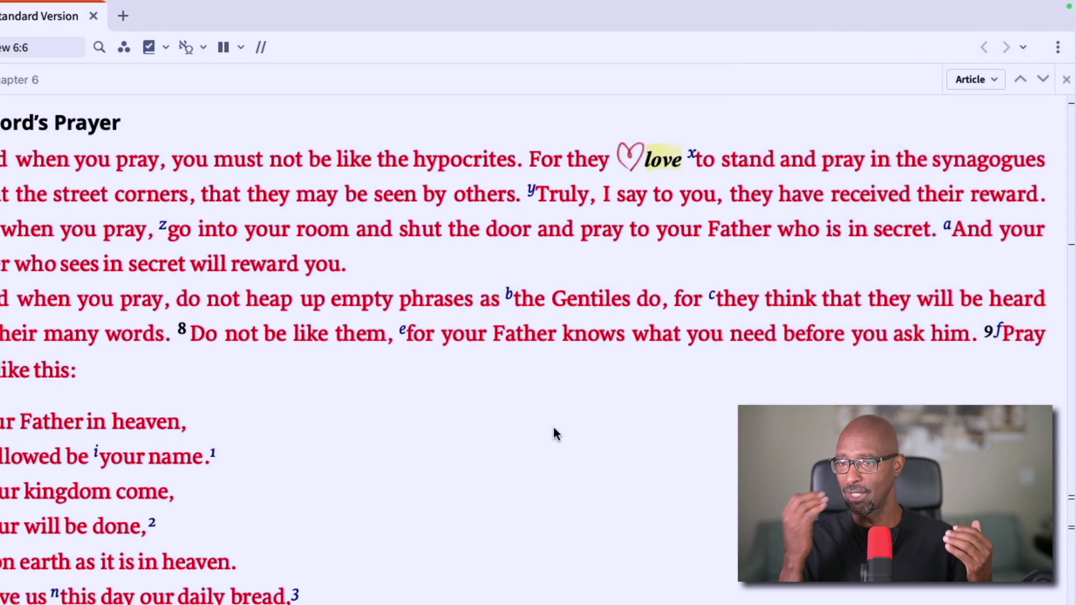
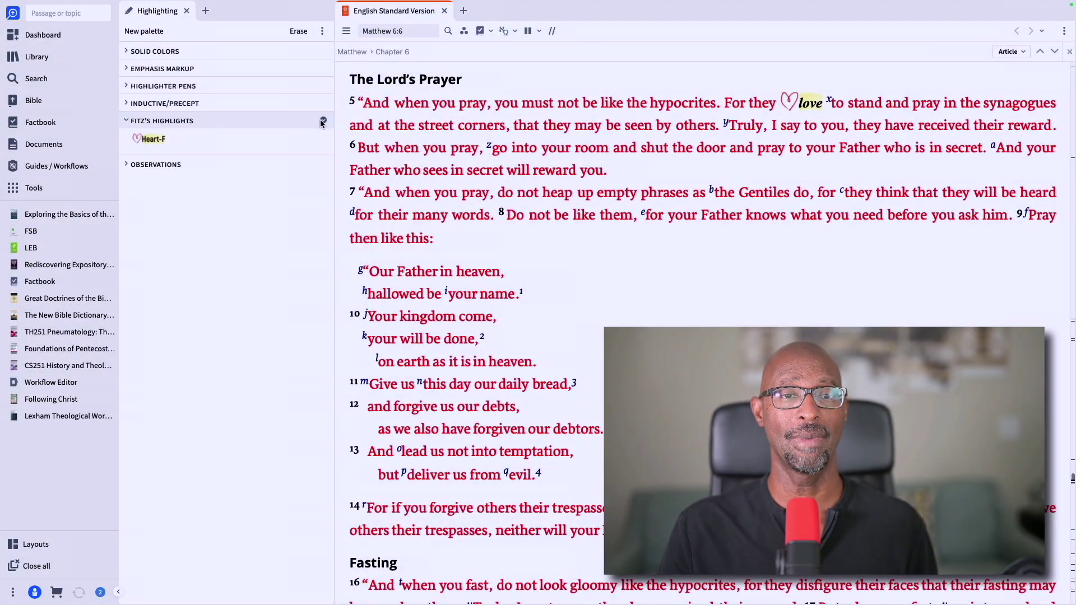
Add a new style named Prayer-F to the custom highlights palette.
left_click(321, 121)
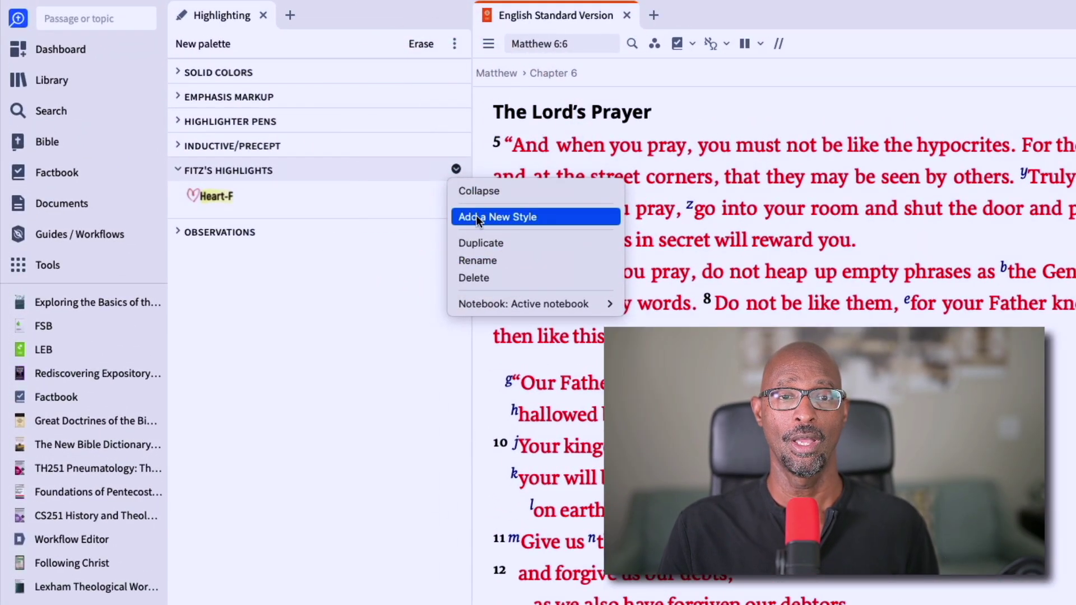
left_click(476, 217)
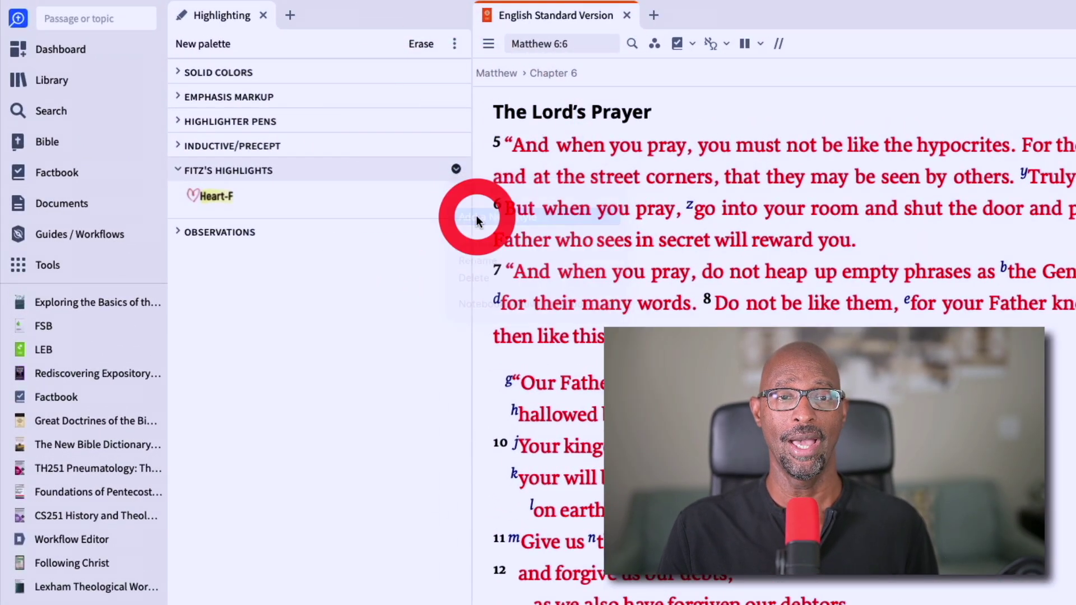
double_click(192, 74)
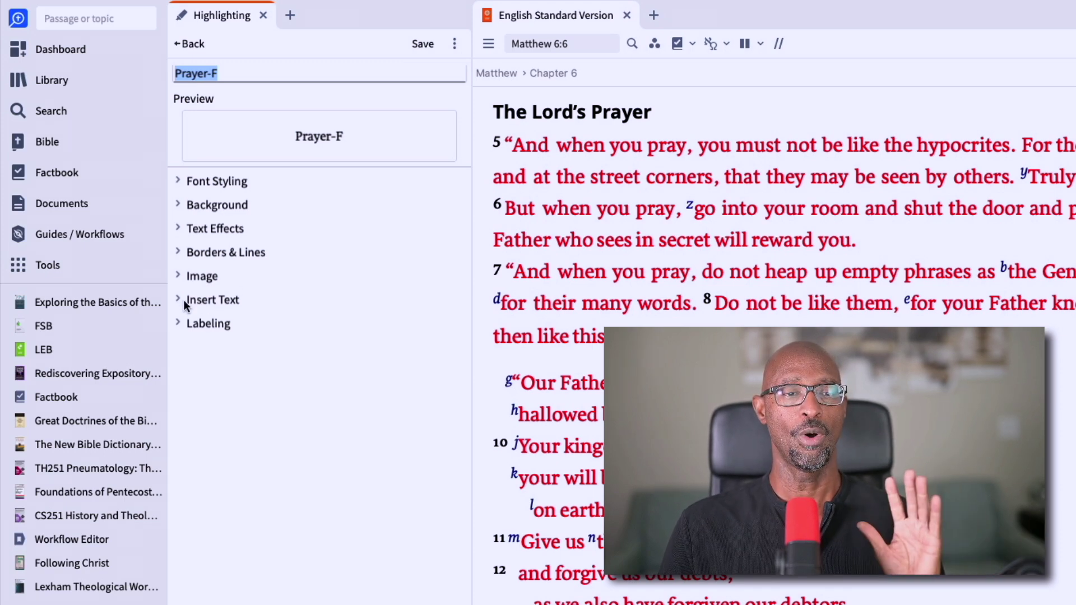
Give the Prayer-F style the praying-hands PNG image from the ICONS folder.
left_click(179, 276)
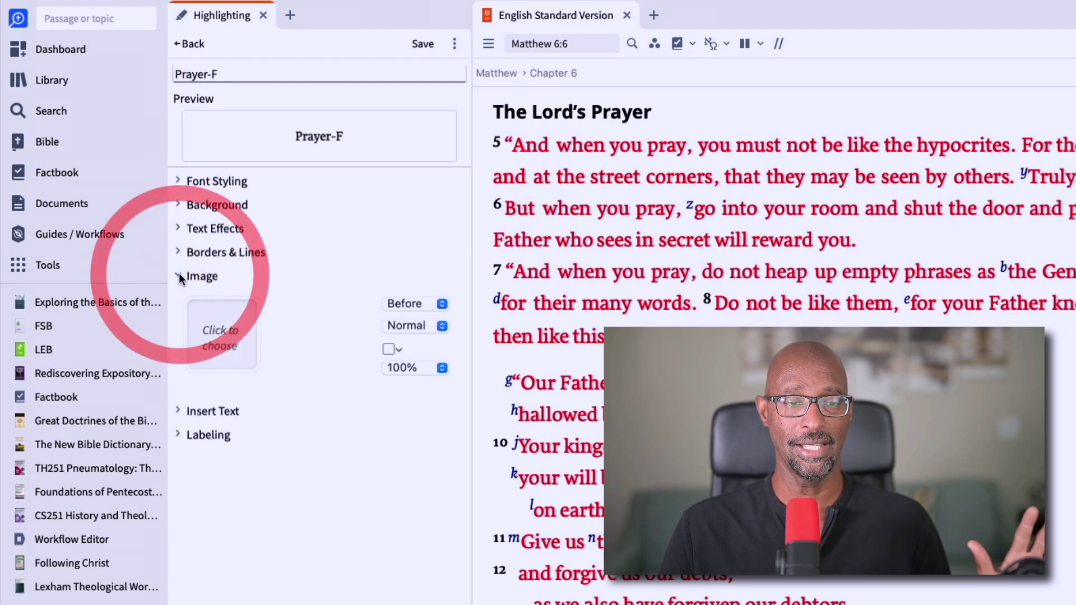
left_click(230, 346)
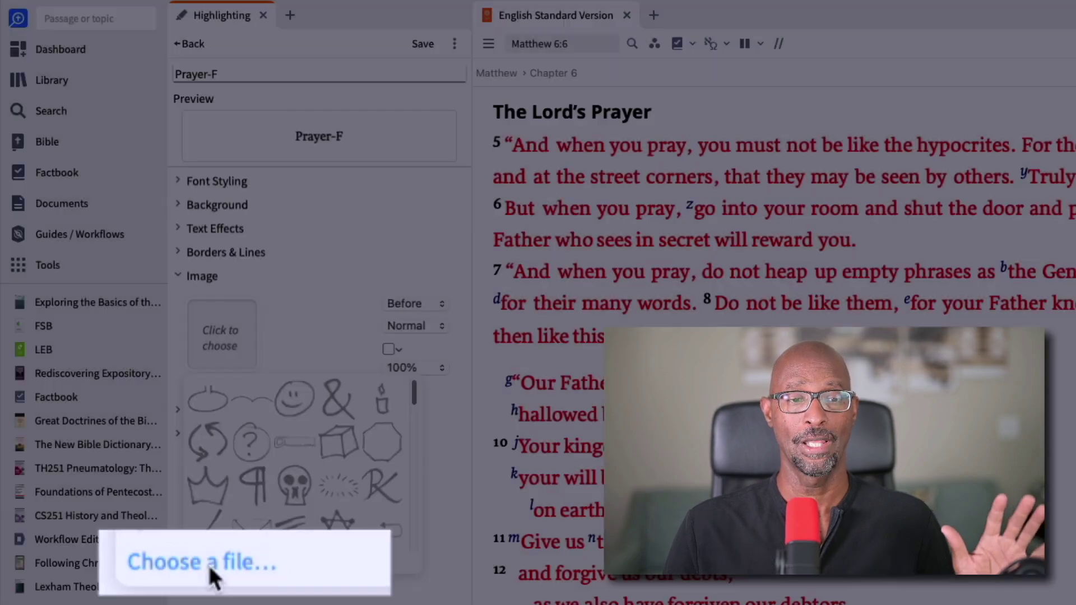
left_click(225, 567)
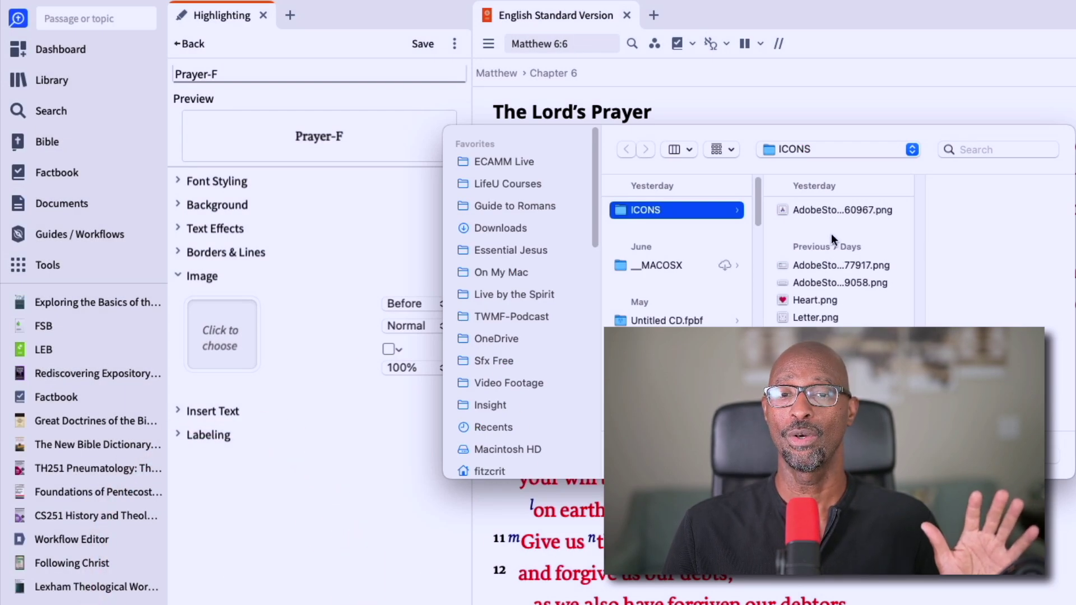
left_click(829, 211)
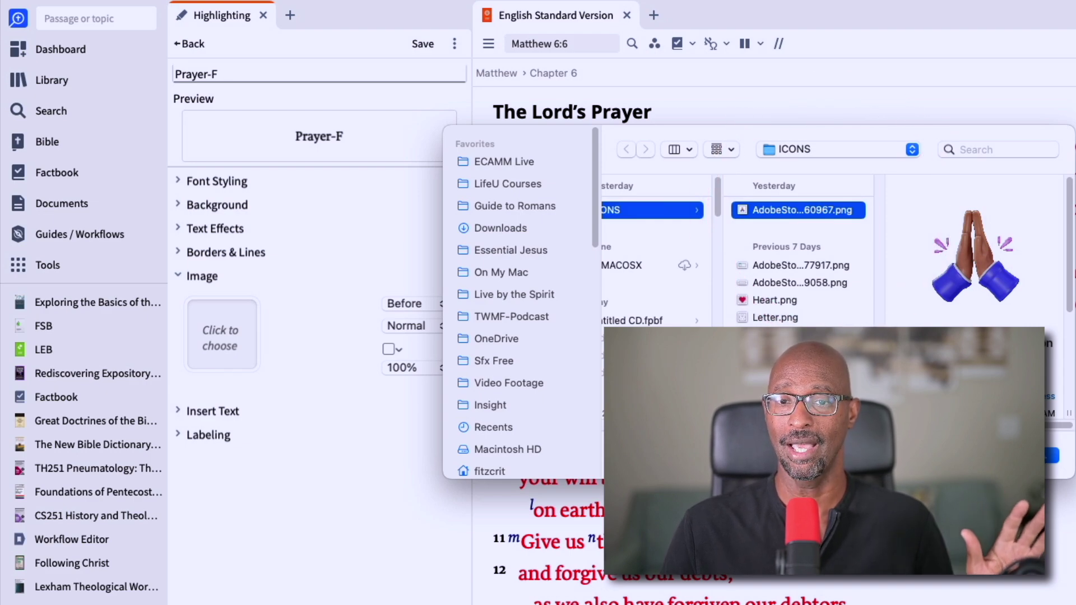
key("Return")
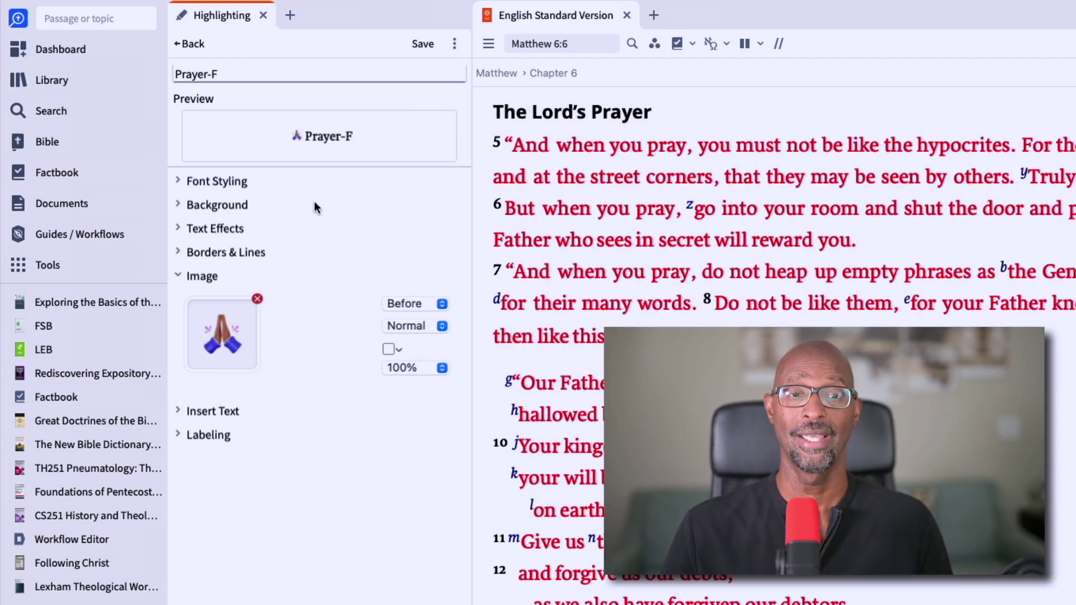
Try purple and gray as the praying-hands image's color, and restore it to Automatic.
left_click(398, 350)
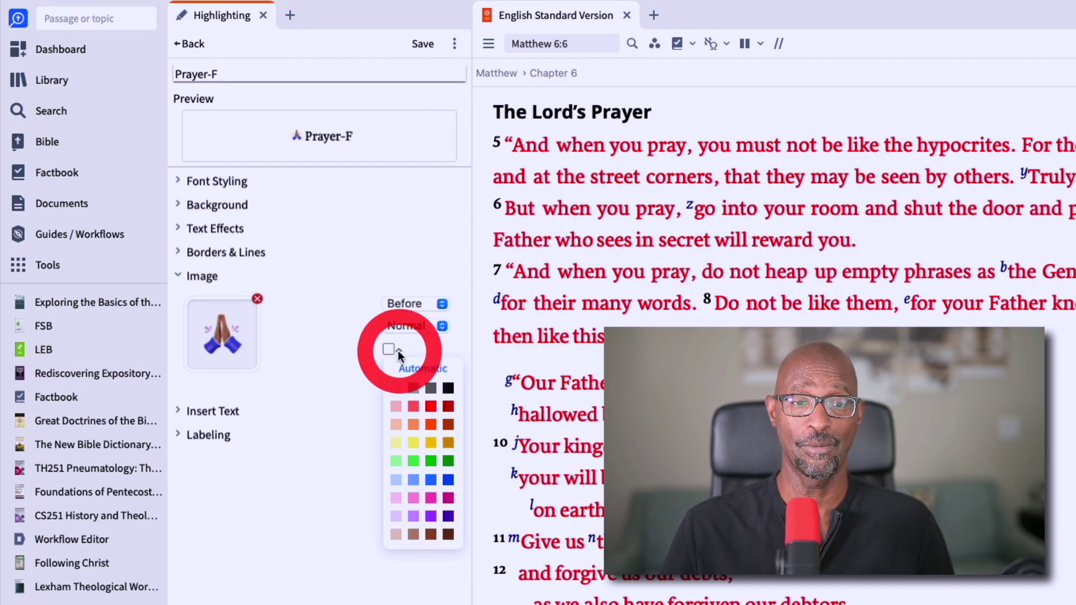
left_click(414, 516)
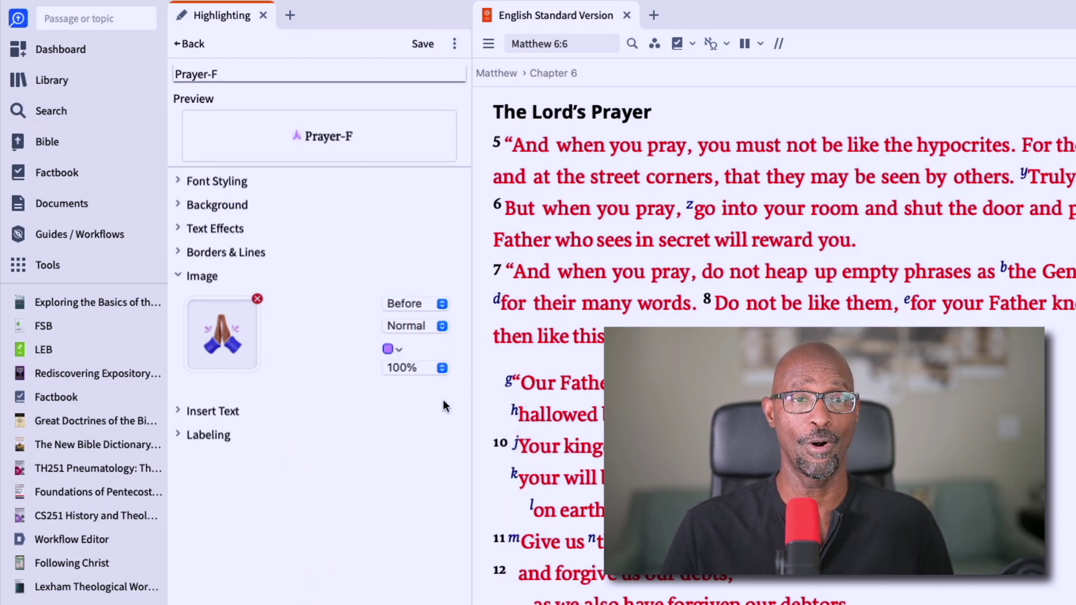
left_click(400, 350)
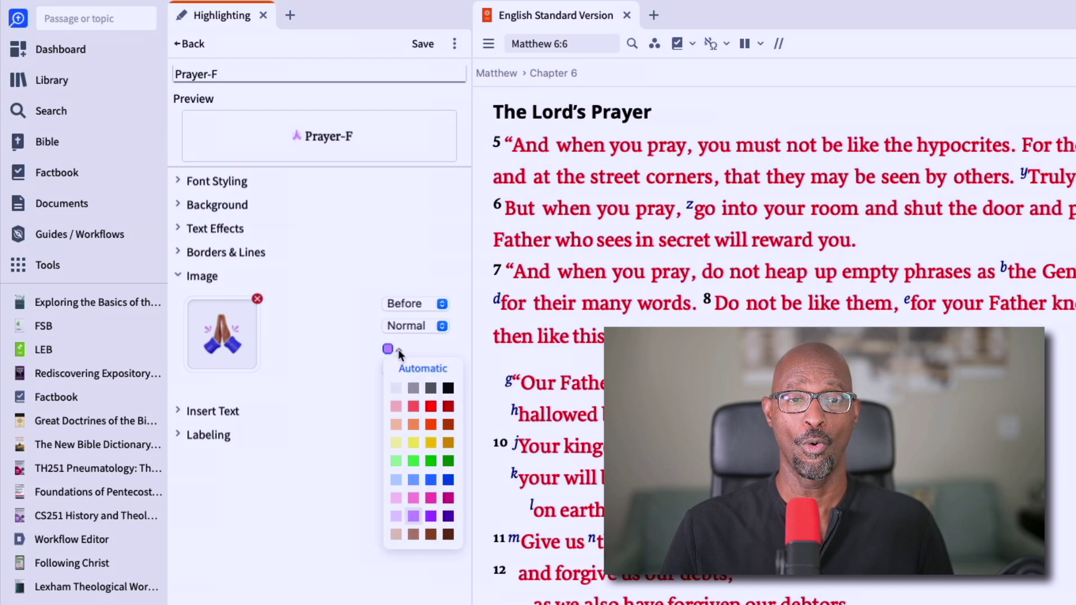
left_click(412, 388)
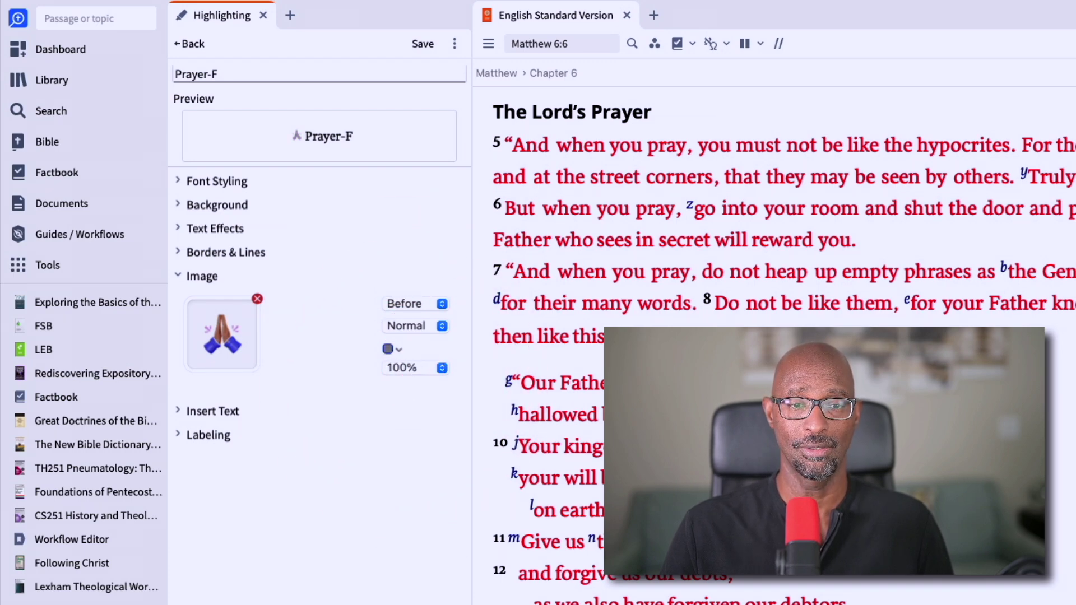
left_click(399, 349)
left_click(409, 372)
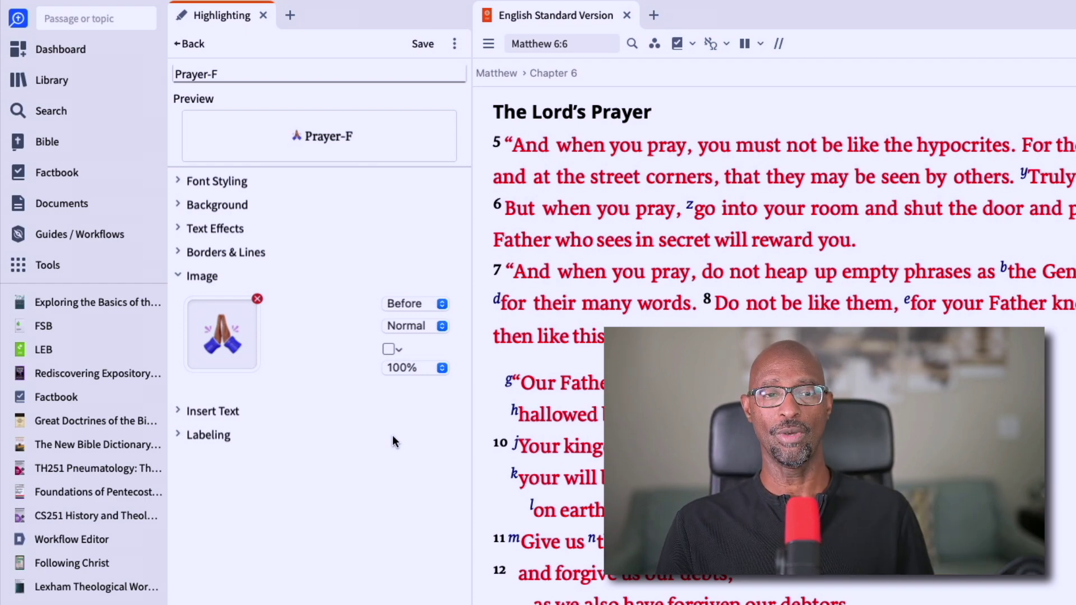
Save the Prayer-F style and apply it to the word "pray" in Matthew 6:5.
left_click(422, 44)
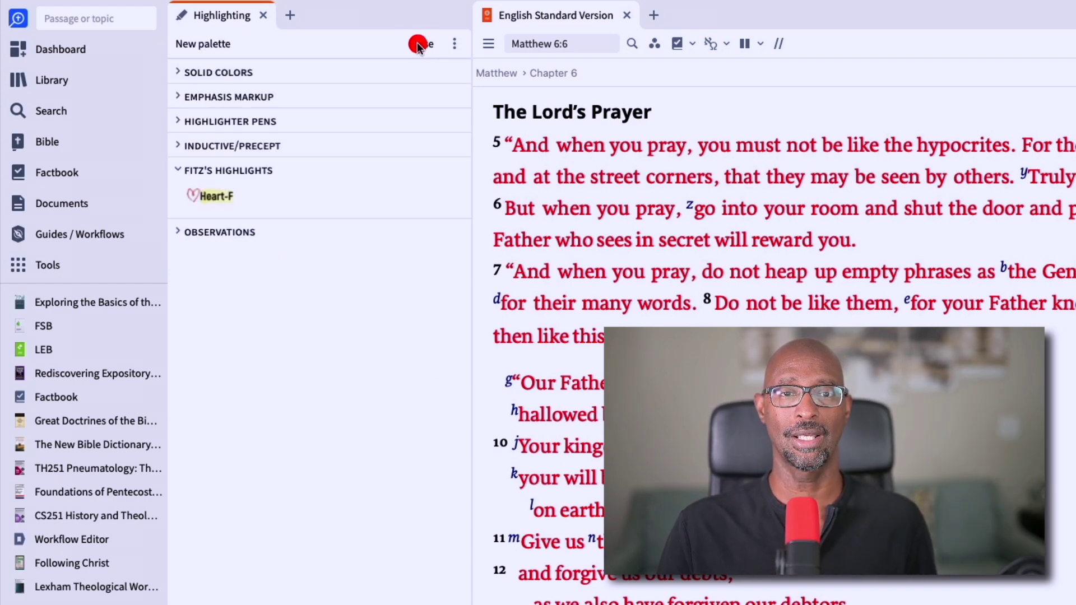
double_click(651, 145)
right_click(653, 145)
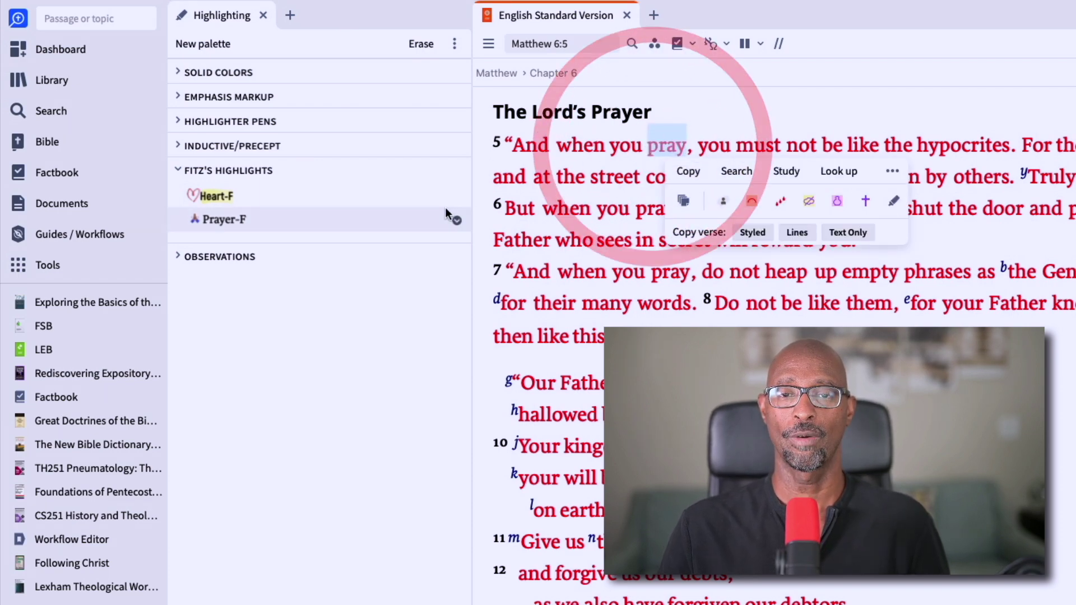
left_click(216, 220)
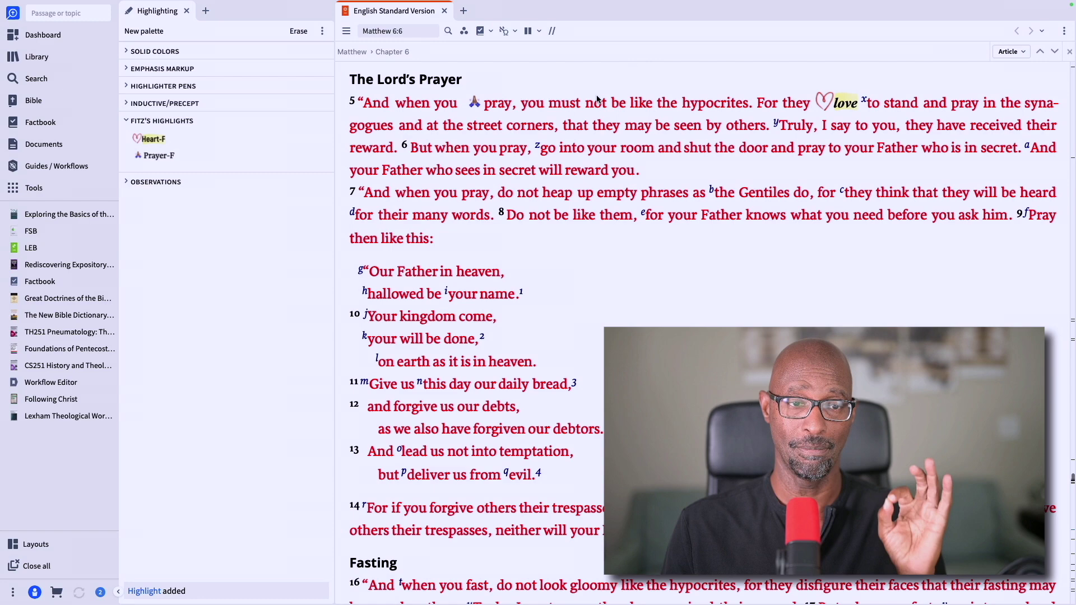
Open the Heart-F style for editing and bring up the available fonts in its font styling.
left_click(324, 139)
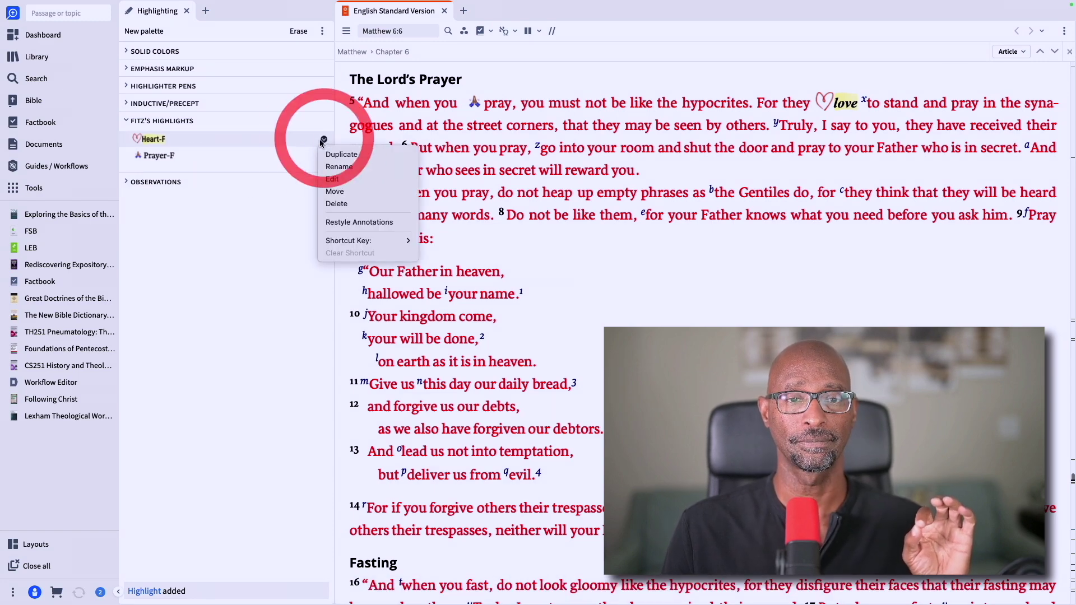
left_click(355, 184)
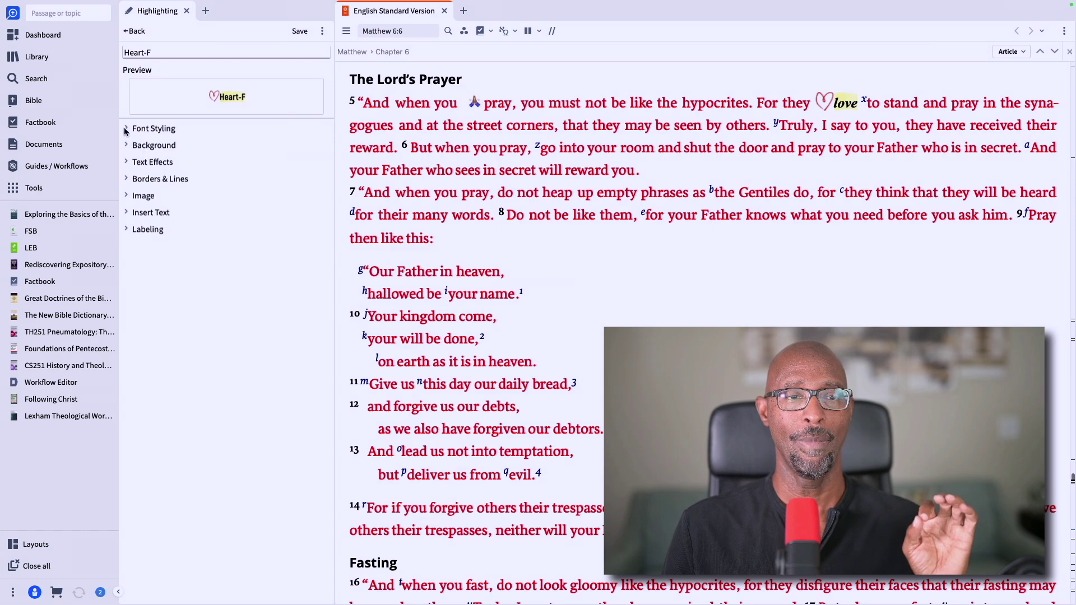
left_click(125, 129)
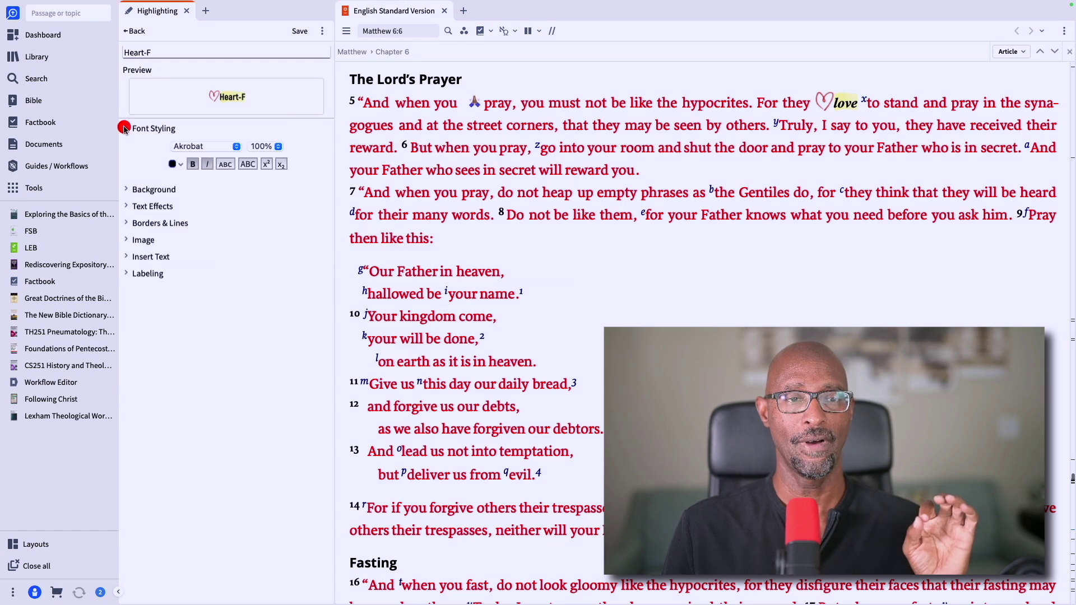
left_click(237, 148)
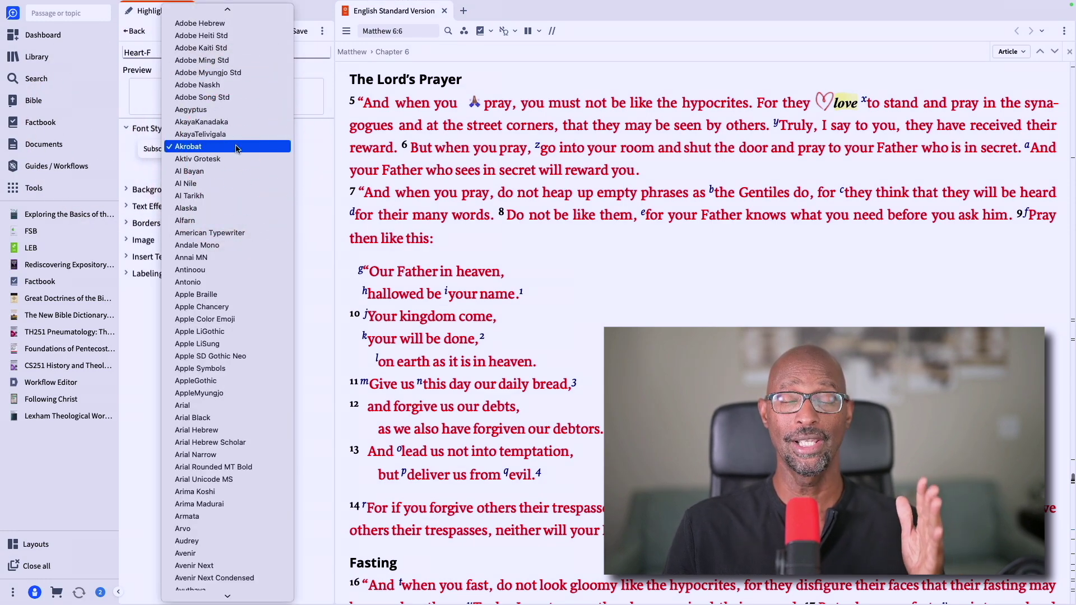